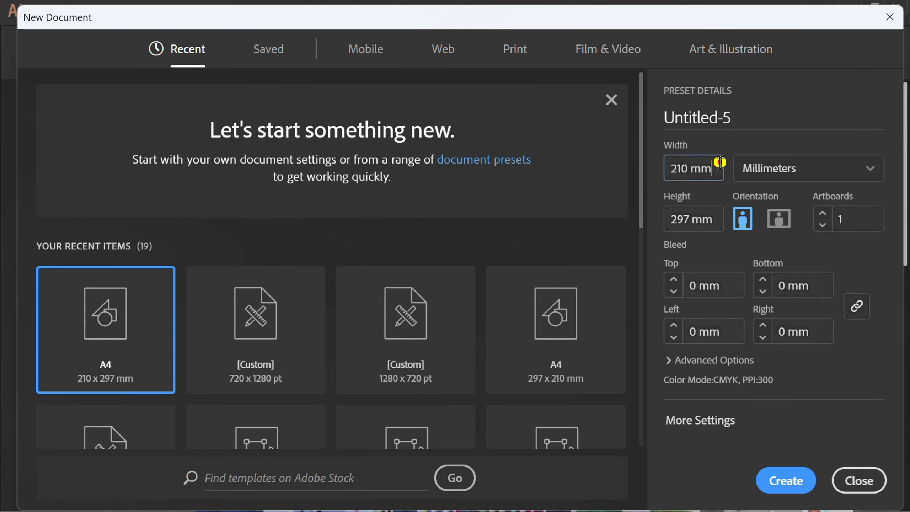
- Create a new portrait document 210 mm wide and 297 mm high with one artboard
left_click(719, 162)
left_click(715, 219)
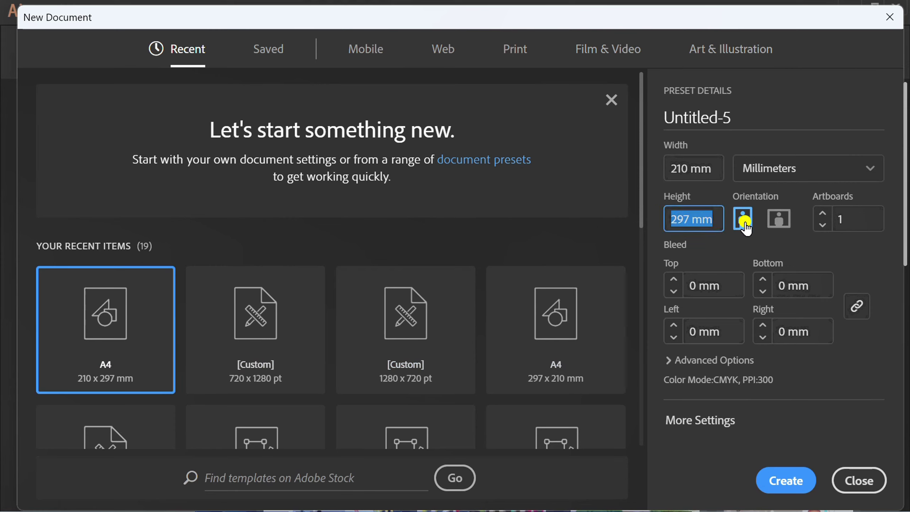
left_click(797, 481)
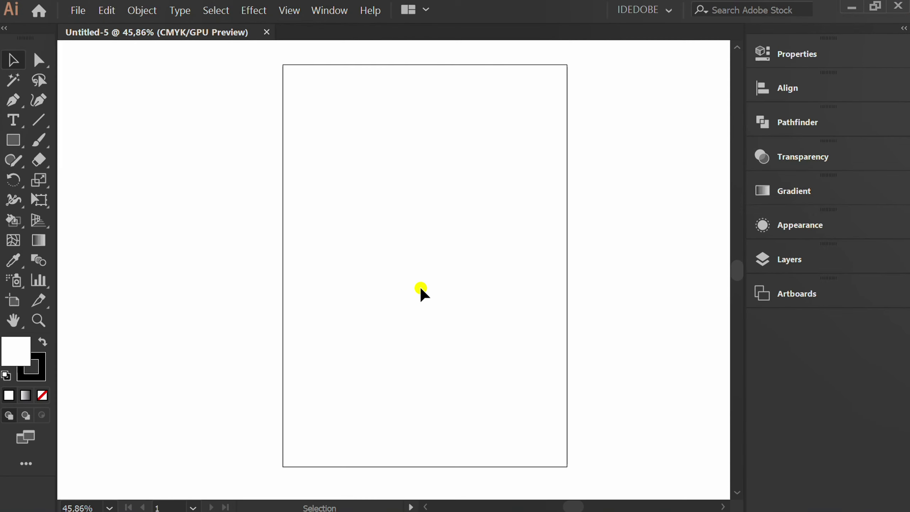
- Draw a rectangle covering the whole artboard and offset its path by -7 mm with Miter joins
key("m")
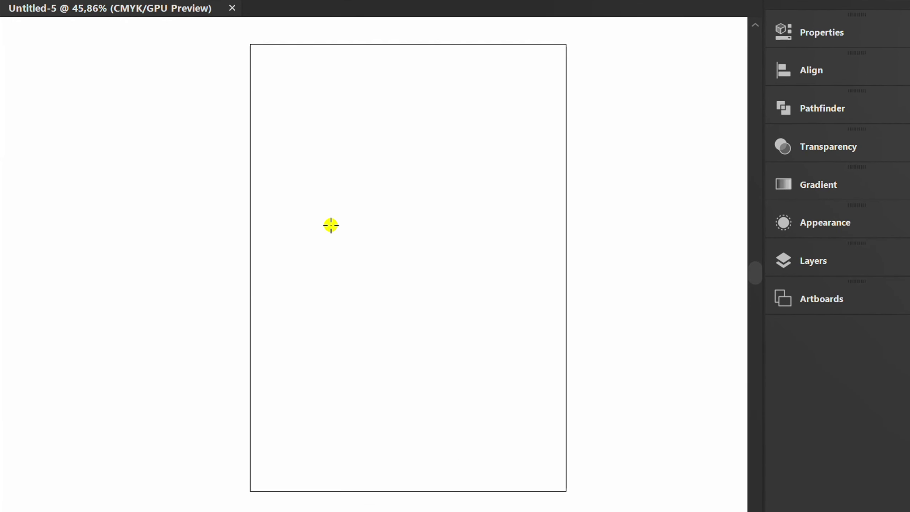
mouse_move(251, 43)
left_mouse_down()
mouse_move(284, 126)
mouse_move(439, 369)
mouse_move(518, 464)
mouse_move(566, 490)
left_mouse_up()
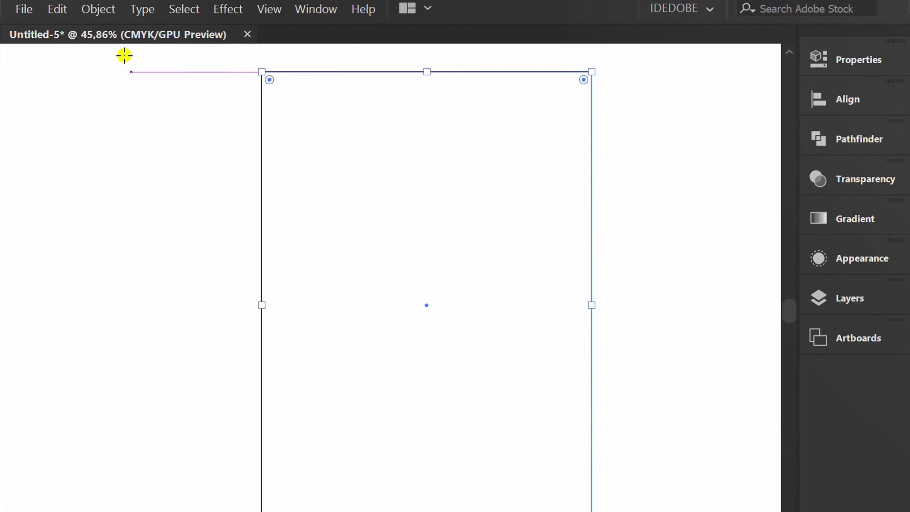
left_click(97, 9)
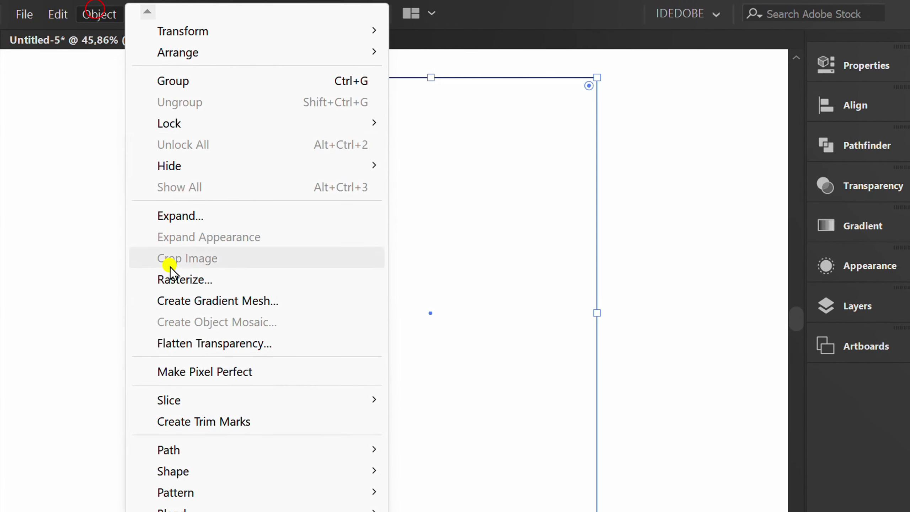
mouse_move(310, 440)
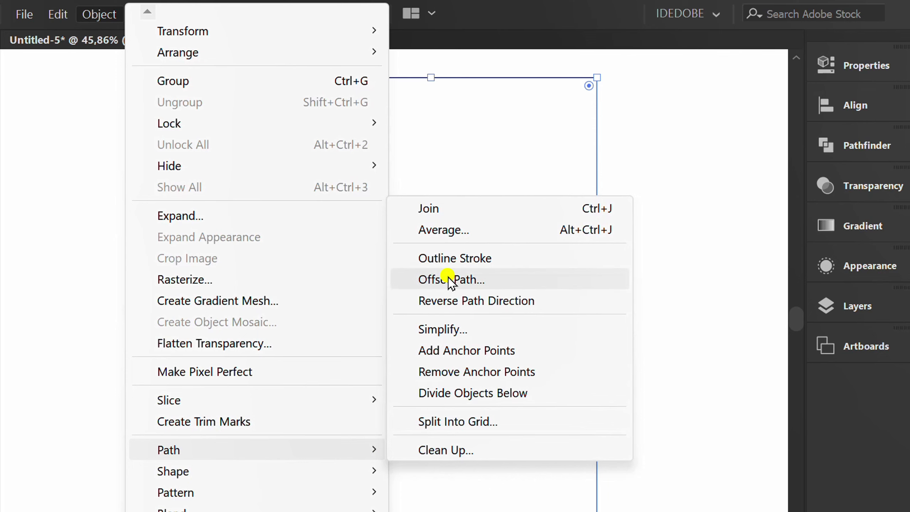
left_click(498, 278)
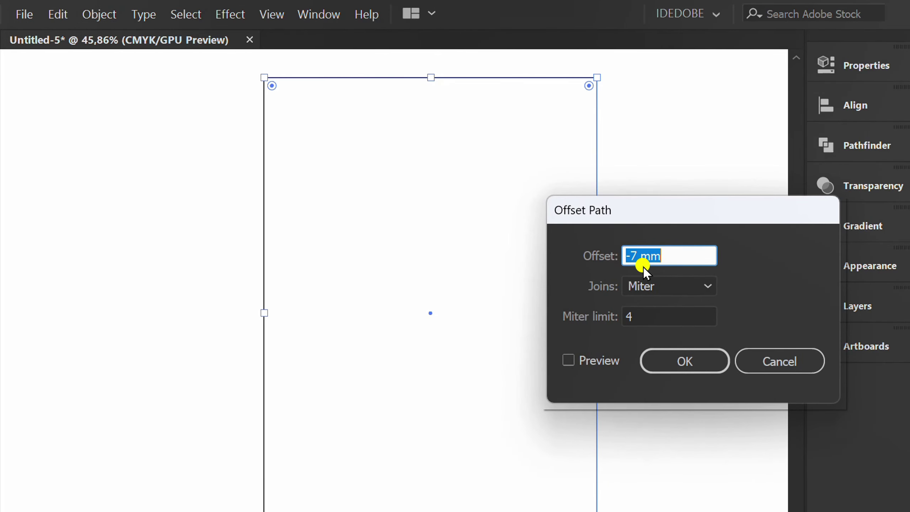
left_click(570, 360)
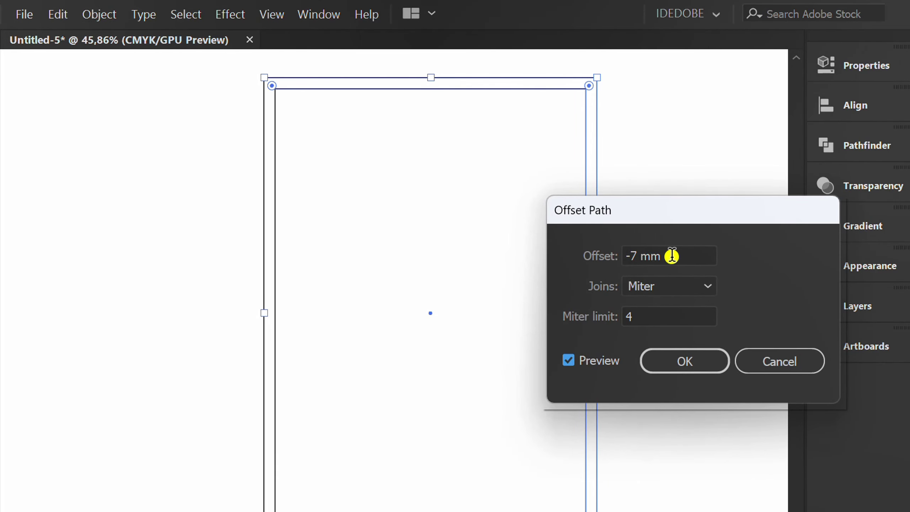
scroll(673, 254, "down", 4)
scroll(673, 254, "up", 4)
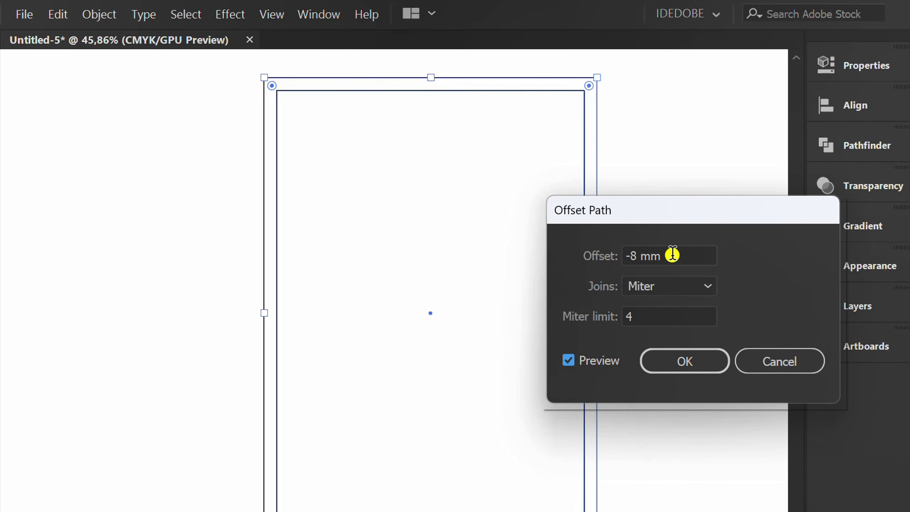
left_click(685, 360)
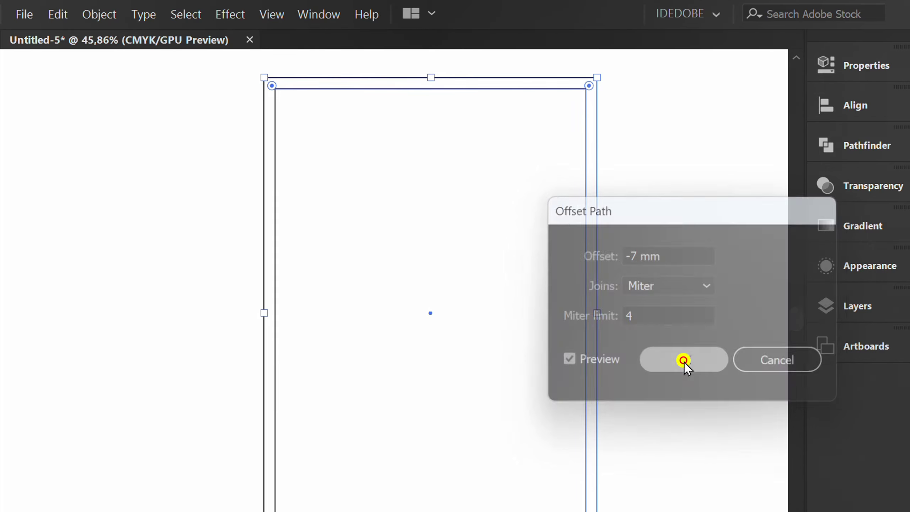
key("v")
left_click(682, 360)
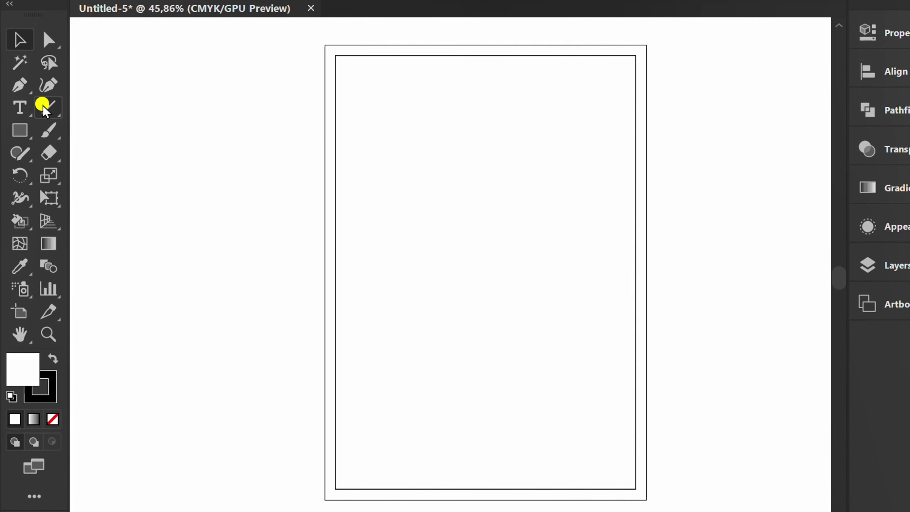
- Draw a trial rectangular grid across the inset rectangle and delete it
left_click_drag(43, 108, 158, 177)
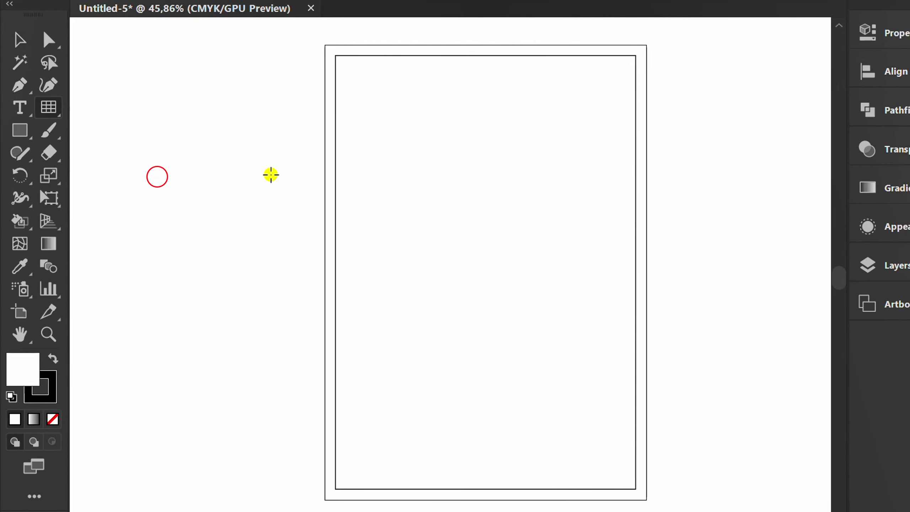
left_click_drag(335, 55, 632, 488)
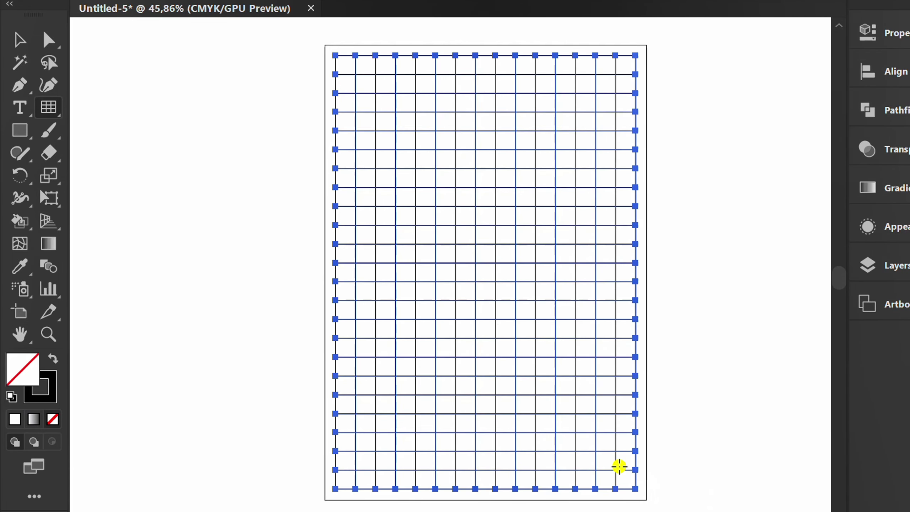
key("Delete")
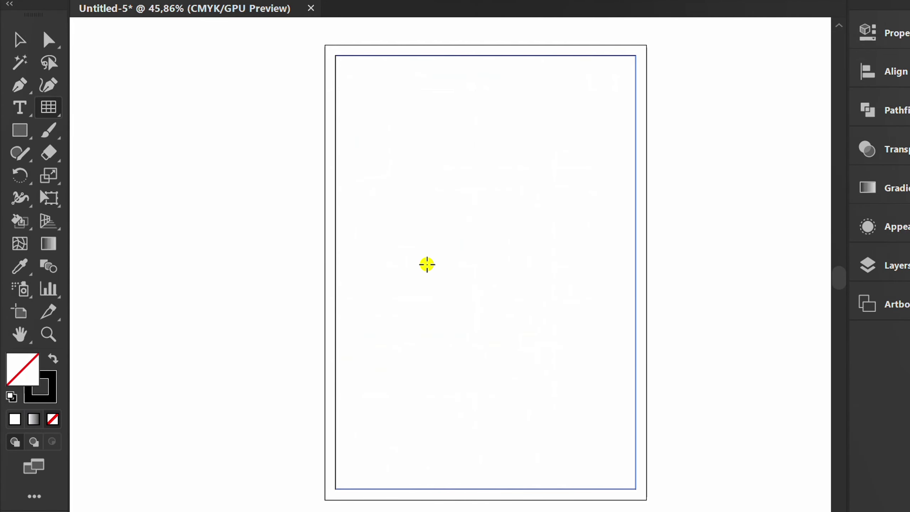
- Create a 196 × 283 mm rectangular grid with 22 horizontal and 14 vertical dividers, using the outside rectangle as frame
left_click(461, 247)
left_click_drag(684, 49, 532, 38)
left_click(478, 206)
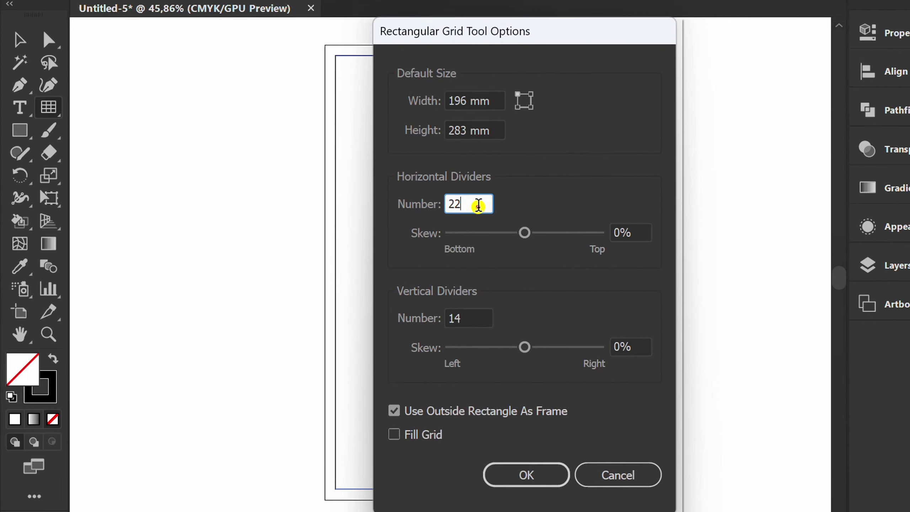
left_click(473, 316)
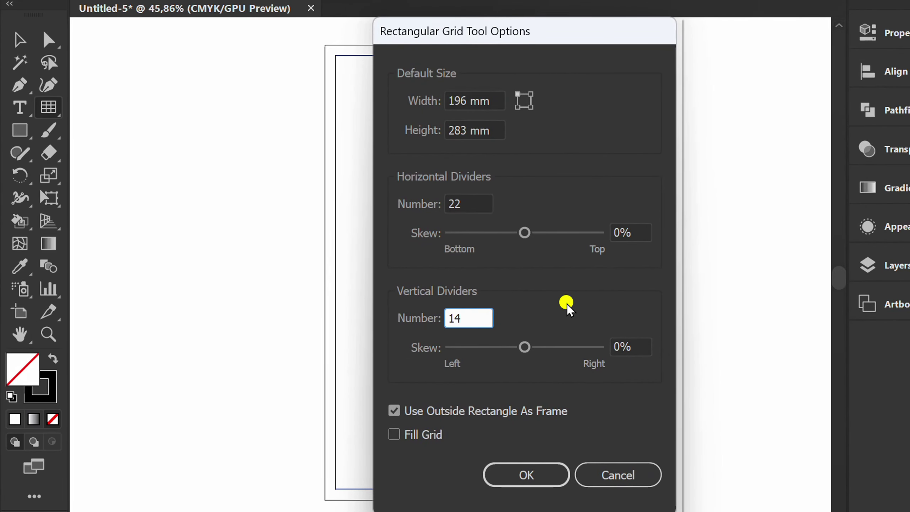
left_click(515, 467)
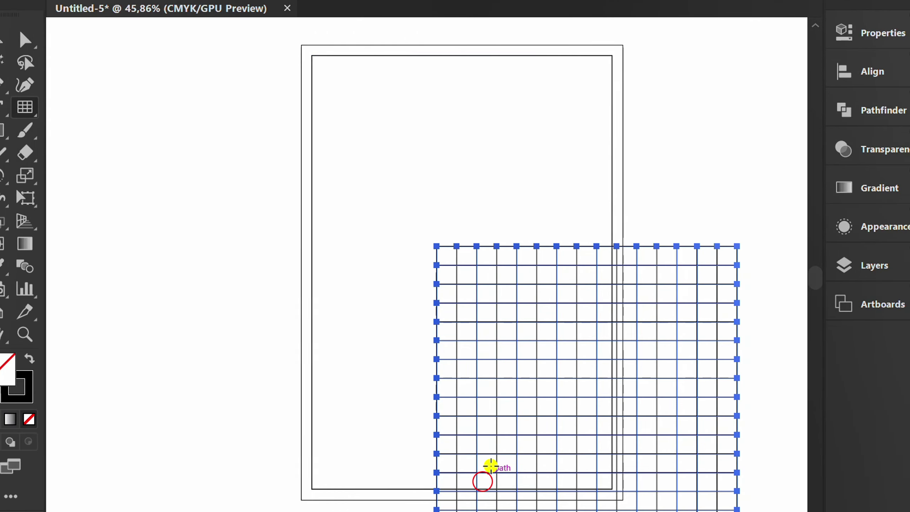
- Center the grid horizontally and vertically on the artboard and deselect it
left_click(820, 73)
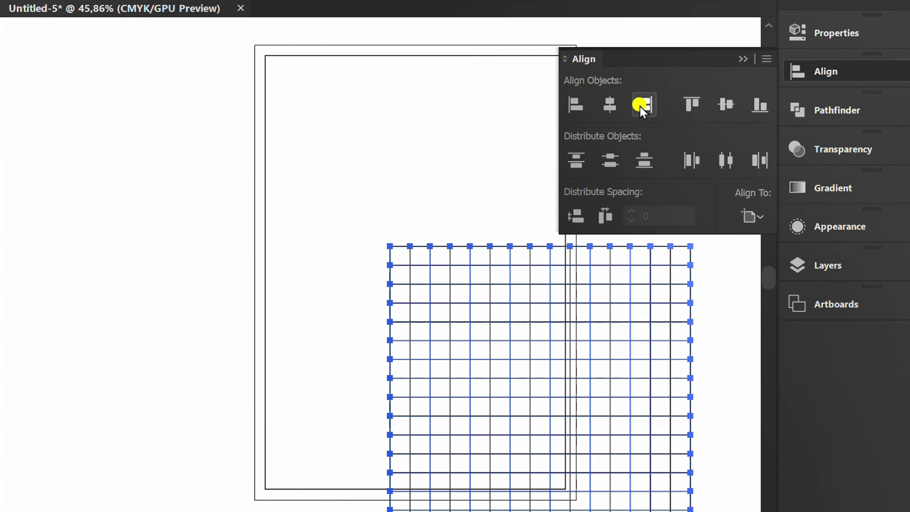
left_click(612, 104)
left_click(728, 106)
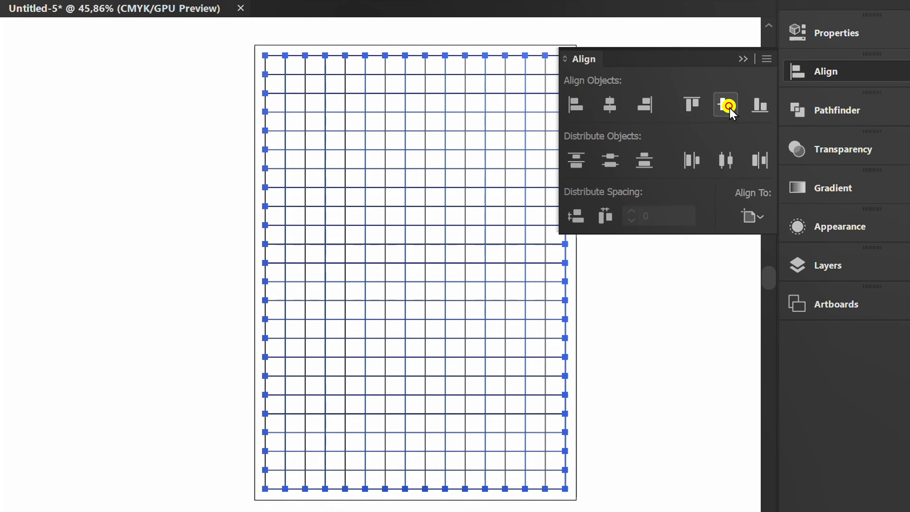
left_click(742, 59)
key("v")
left_click(646, 166)
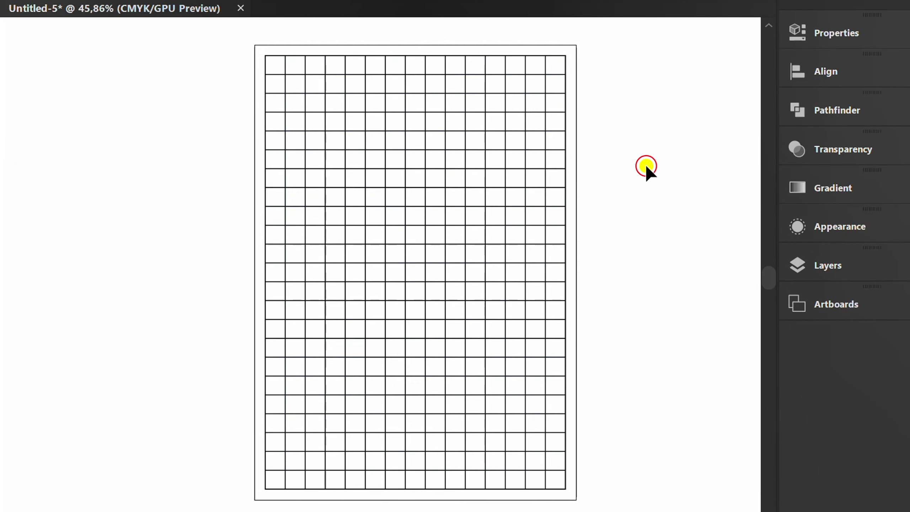
- Select the grid together with the inset rectangle and remove their stroke color
left_click_drag(527, 181, 187, 436)
key("slash")
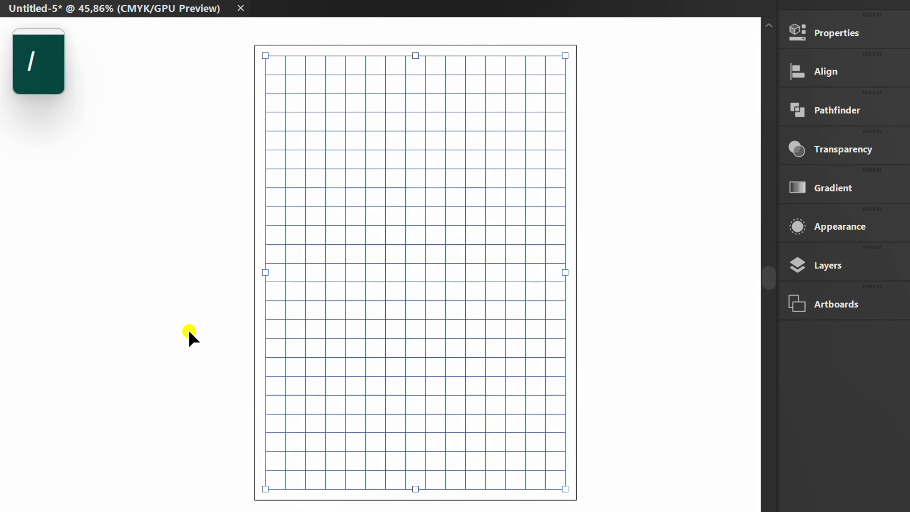
key("x")
left_click(187, 329)
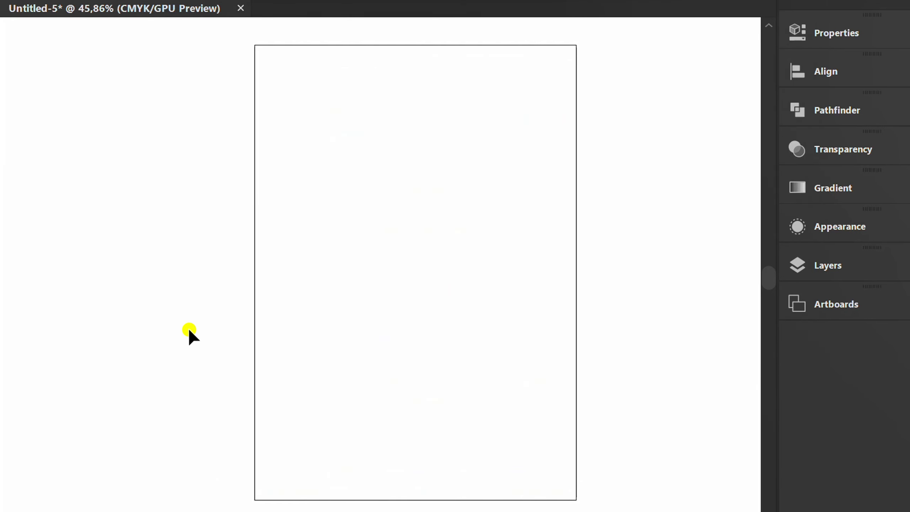
- Draw a square of about 29 mm just outside the artboard's upper right corner and fill it with light gray
scroll(189, 330, "down", 1)
left_click_drag(555, 275, 573, 248)
key("m")
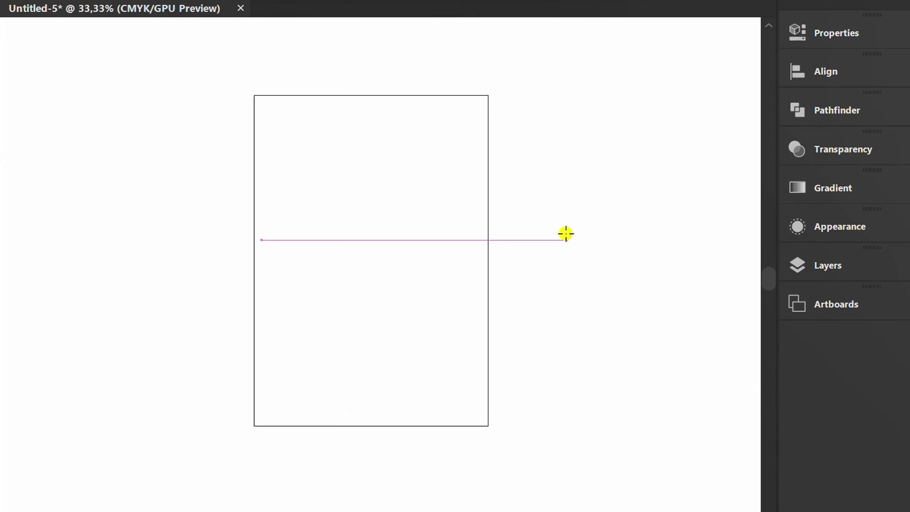
left_click_drag(498, 98, 532, 129)
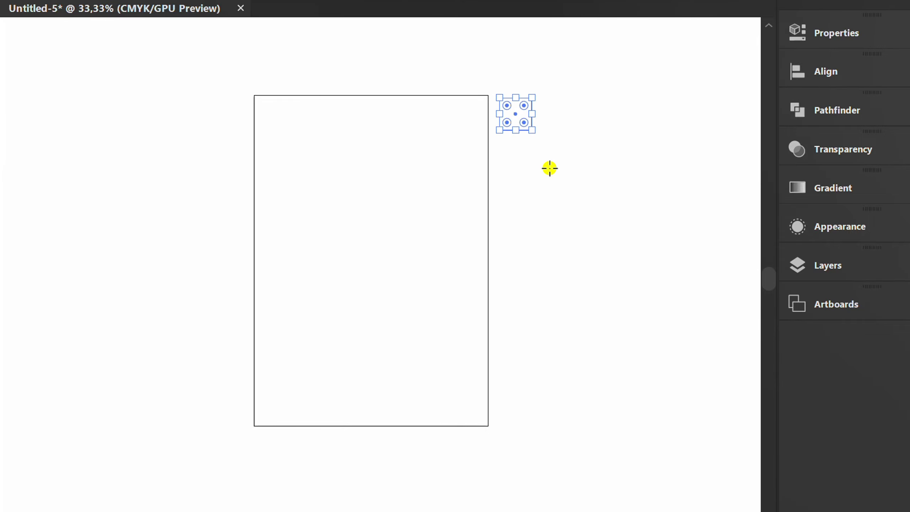
left_click(816, 34)
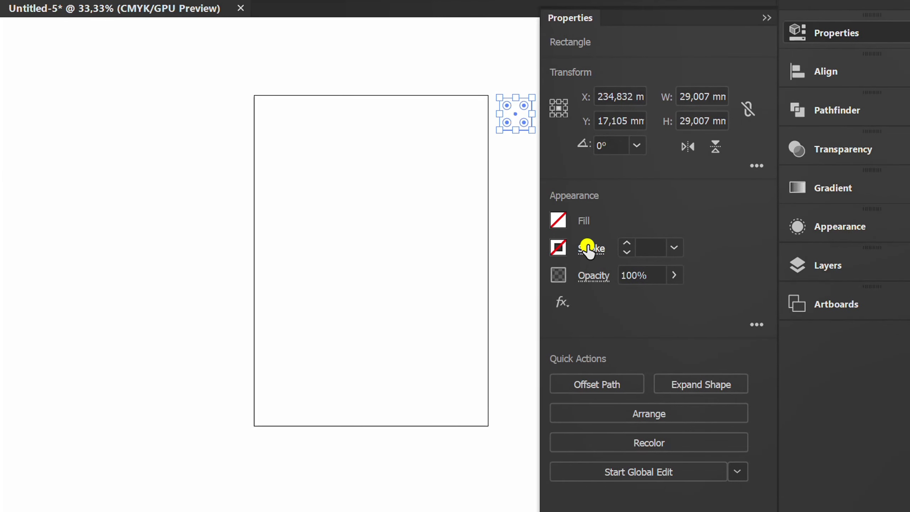
left_click(558, 219)
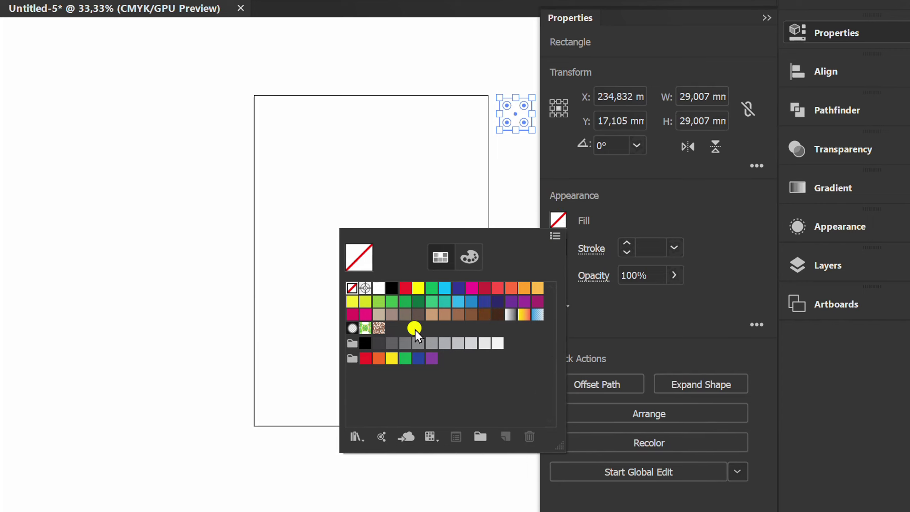
left_click(485, 346)
key("m")
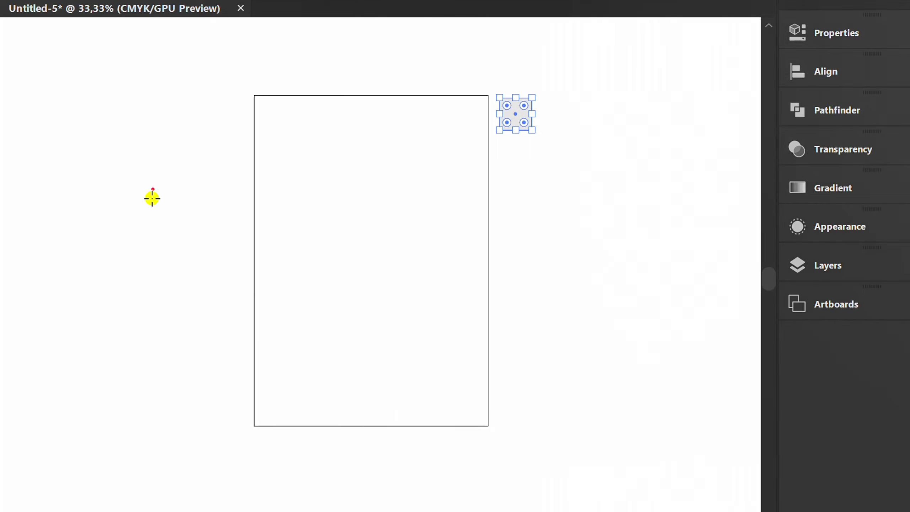
- Copy the gray square straight down beside the artboard's lower right corner and fill the copy with dark blue
key("v")
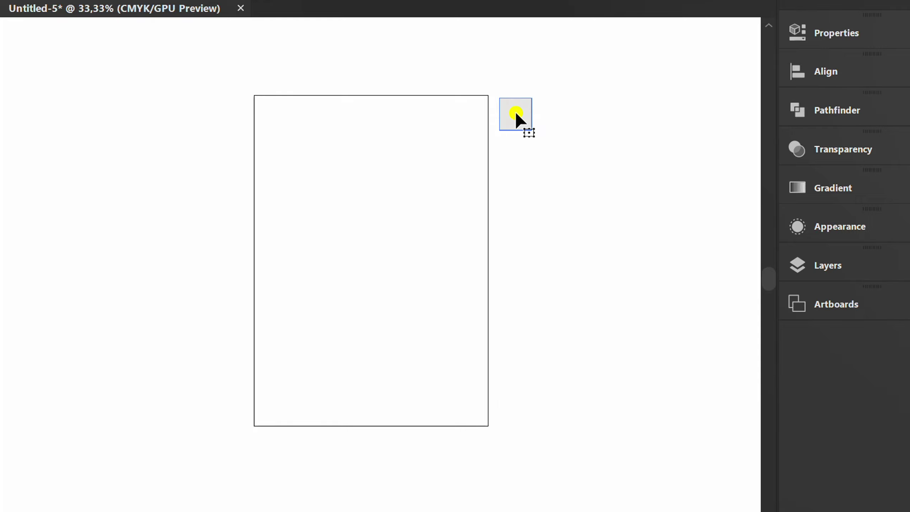
left_click_drag(515, 114, 517, 400)
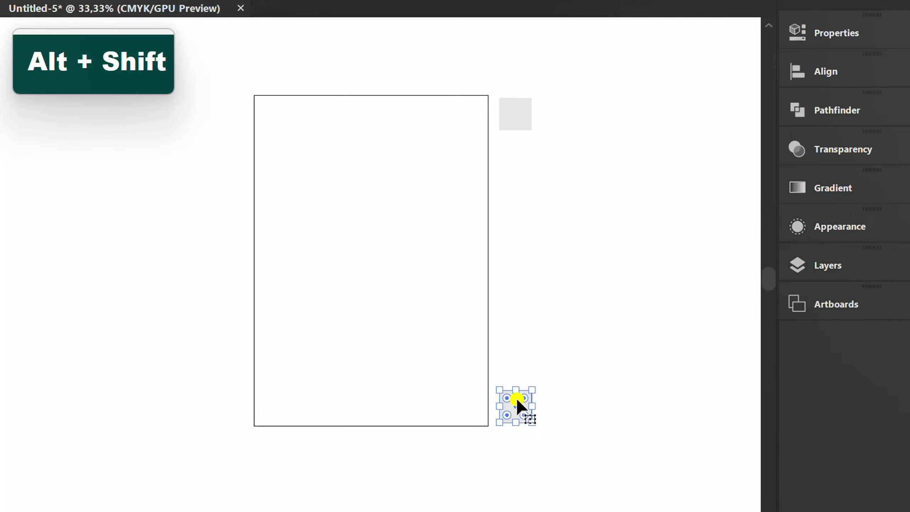
left_click(831, 35)
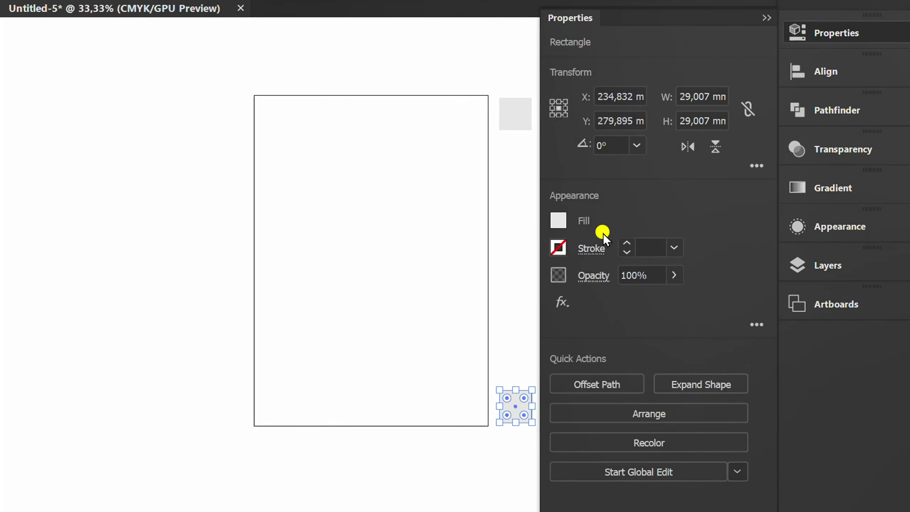
left_click(560, 220)
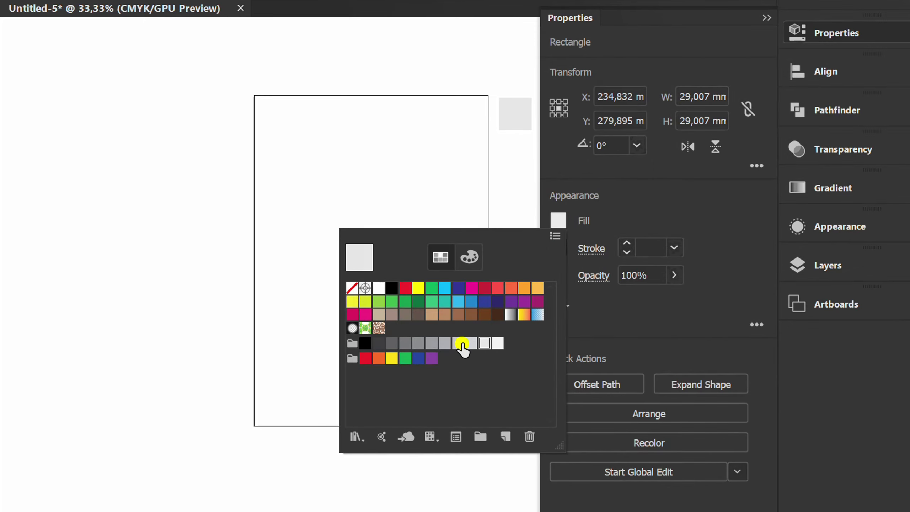
left_click(500, 300)
left_click(704, 209)
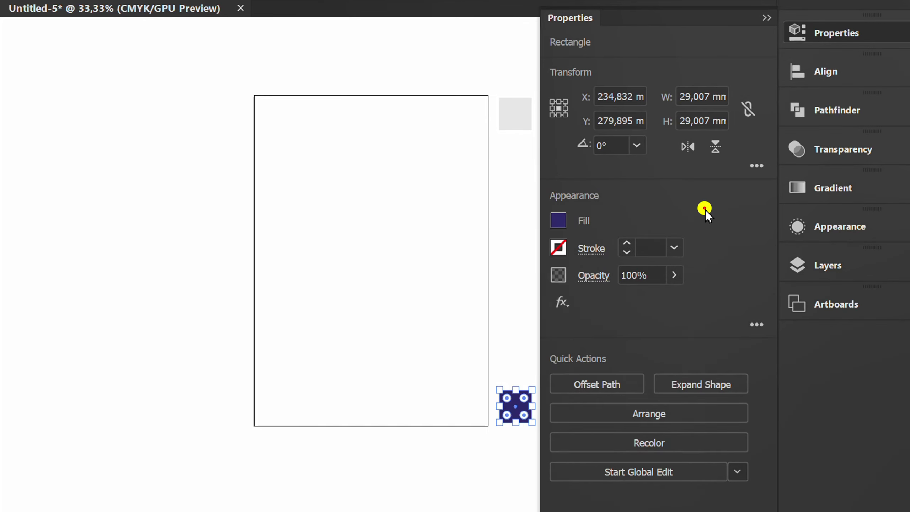
left_click(766, 17)
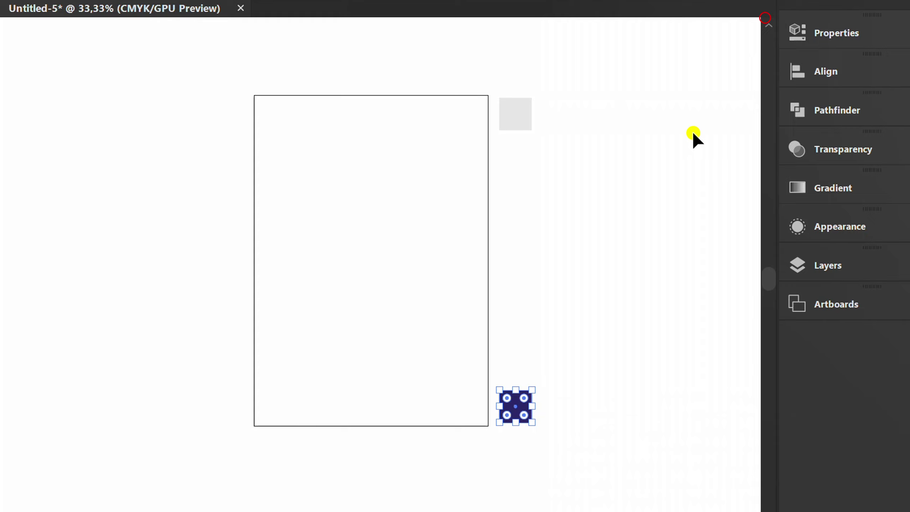
- Select the light gray and dark blue squares and make a blend between them
left_click(625, 222)
left_click_drag(550, 355, 505, 427)
key("ctrl+alt")
key("ctrl+alt+b")
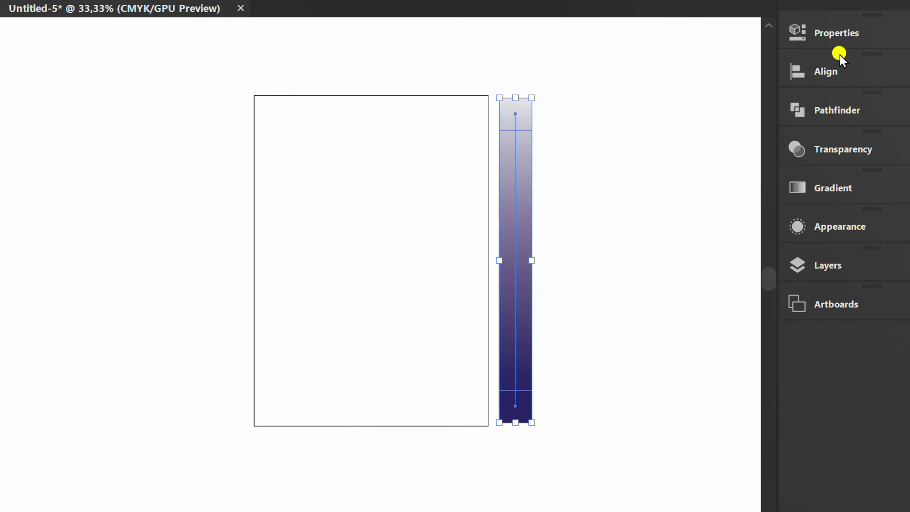
- Set the blend's spacing to Specified Steps with 5 steps and its orientation to follow the path
left_click(837, 33)
left_click(642, 414)
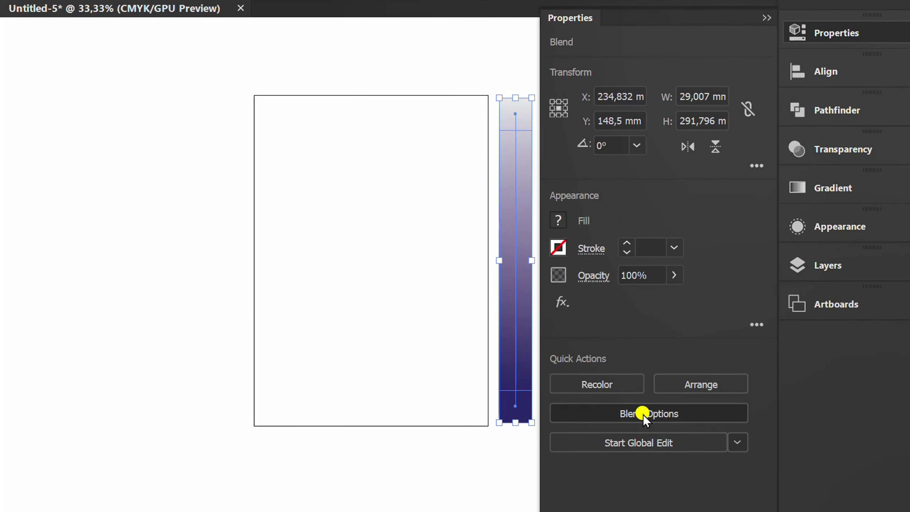
left_click_drag(837, 191, 706, 165)
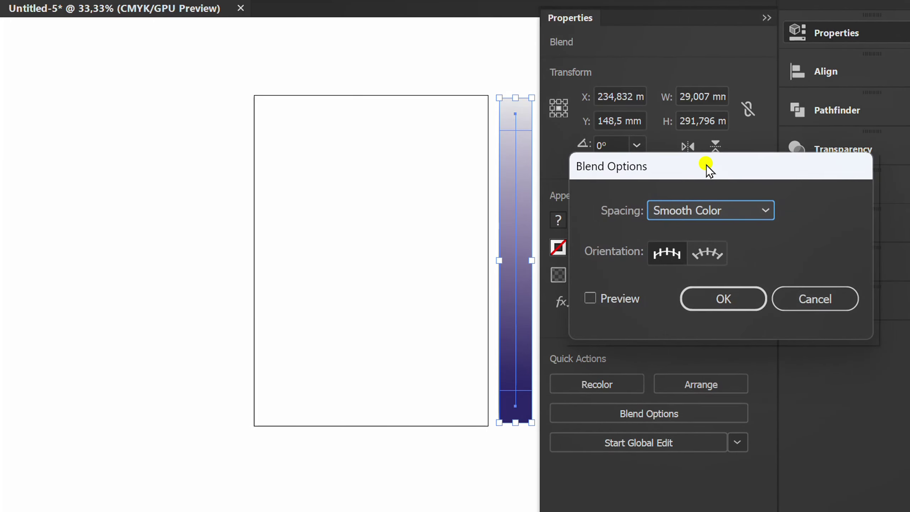
left_click(709, 256)
left_click(745, 210)
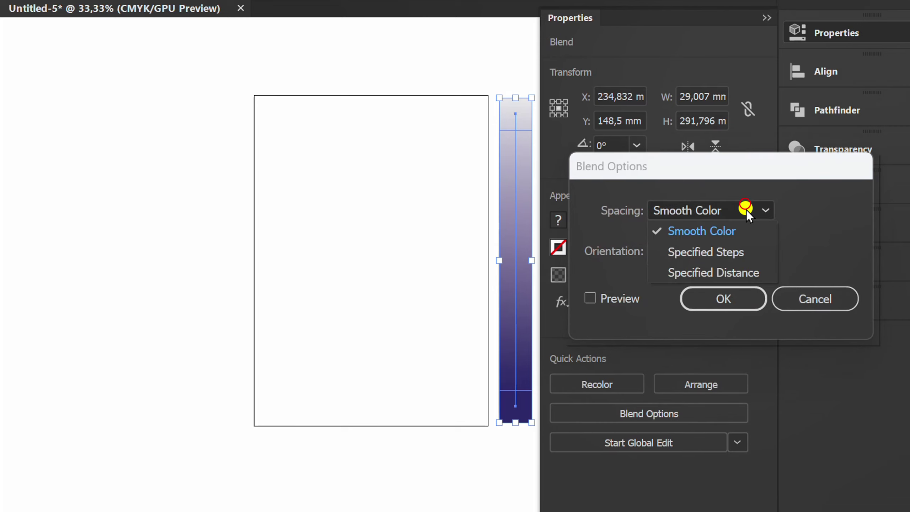
left_click(712, 251)
left_click(825, 212)
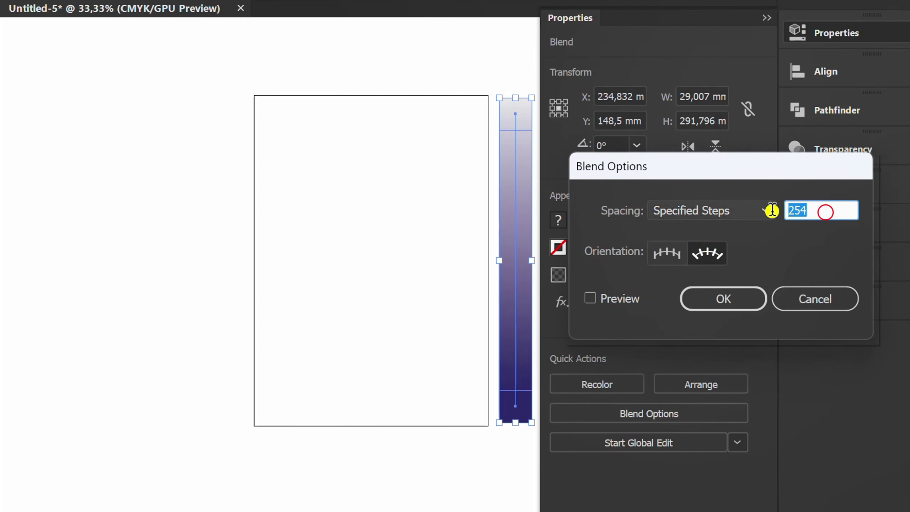
type("5")
left_click(721, 299)
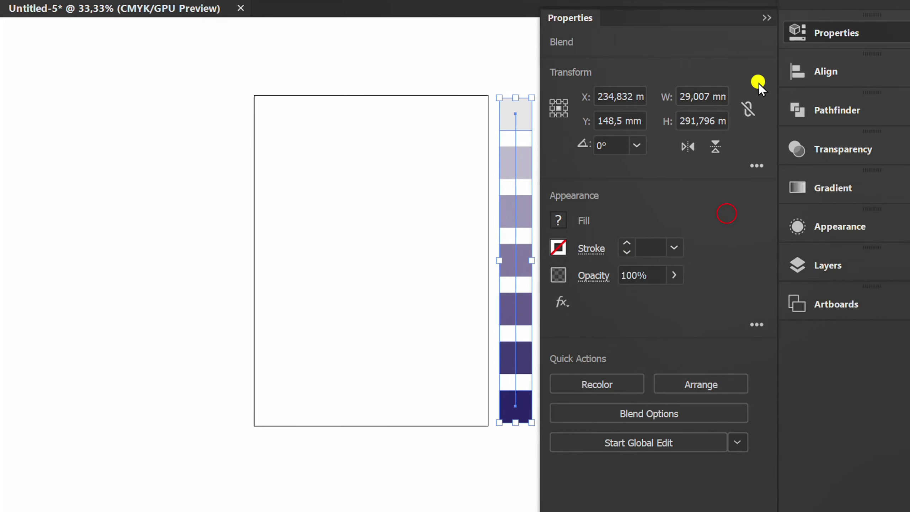
left_click(764, 21)
left_click(644, 275)
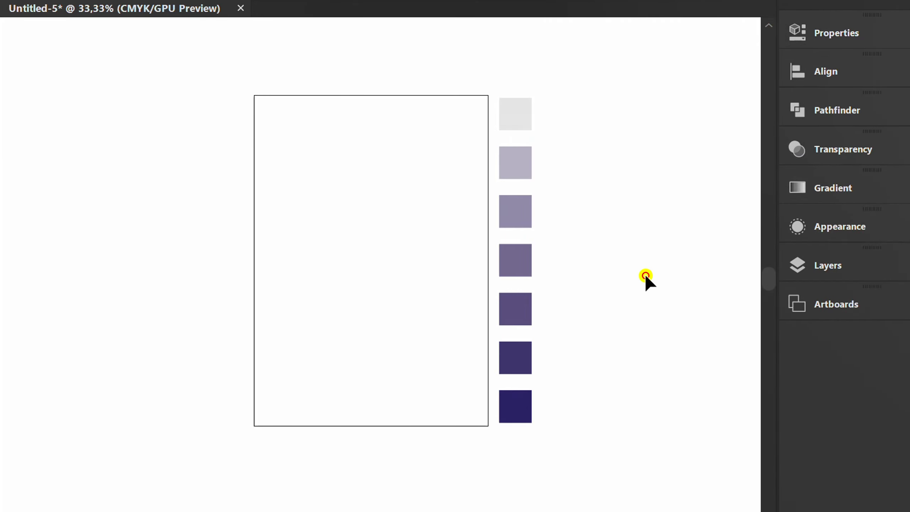
- Live-paint the grid's two bottom rows with the dark blue of the blend, adding two stepped peaks up to four rows high
left_click_drag(382, 265, 179, 454)
key("k")
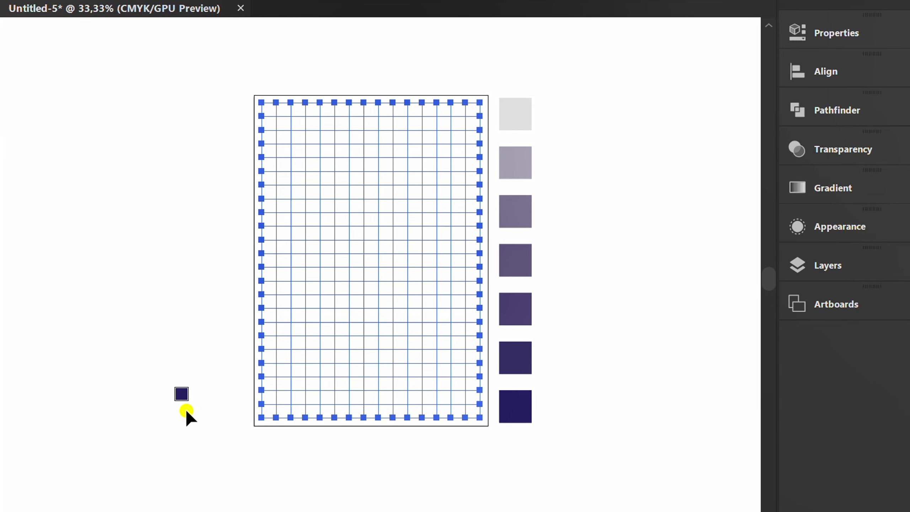
scroll(416, 443, "up", 1)
key("alt")
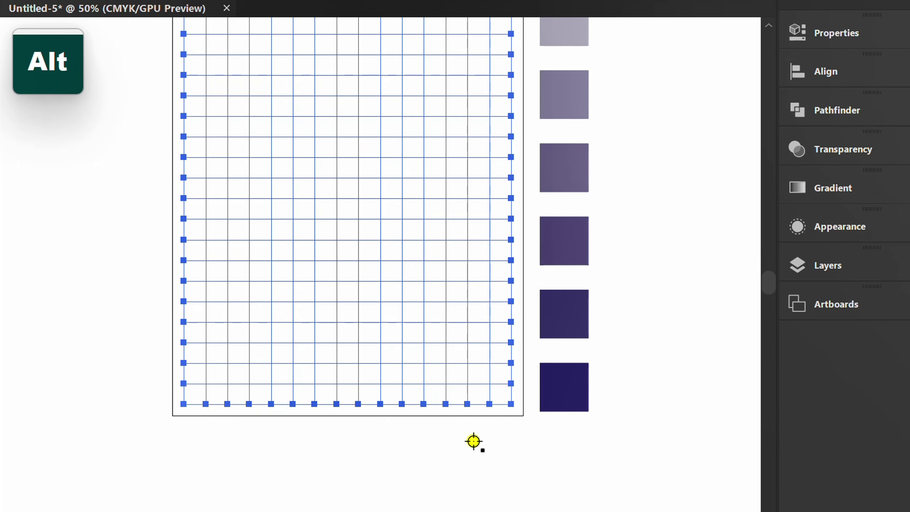
left_click(553, 378, "alt")
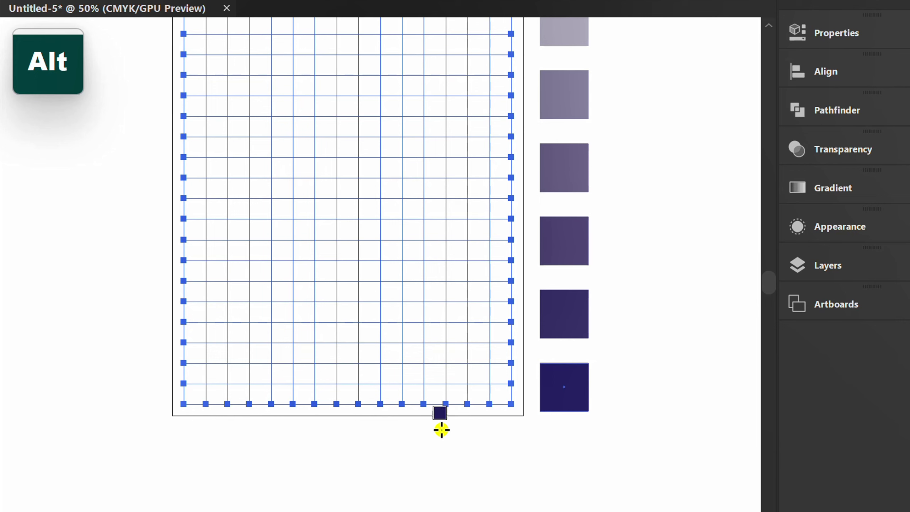
left_click(193, 373)
mouse_move(228, 383)
left_mouse_down()
mouse_move(311, 361)
mouse_move(494, 382)
mouse_move(387, 393)
mouse_move(391, 374)
left_mouse_up()
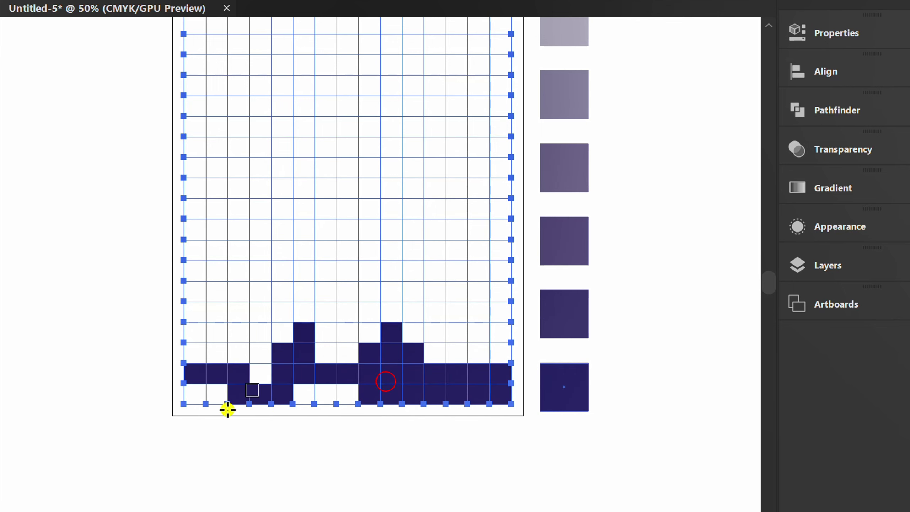
left_click_drag(195, 394, 396, 404)
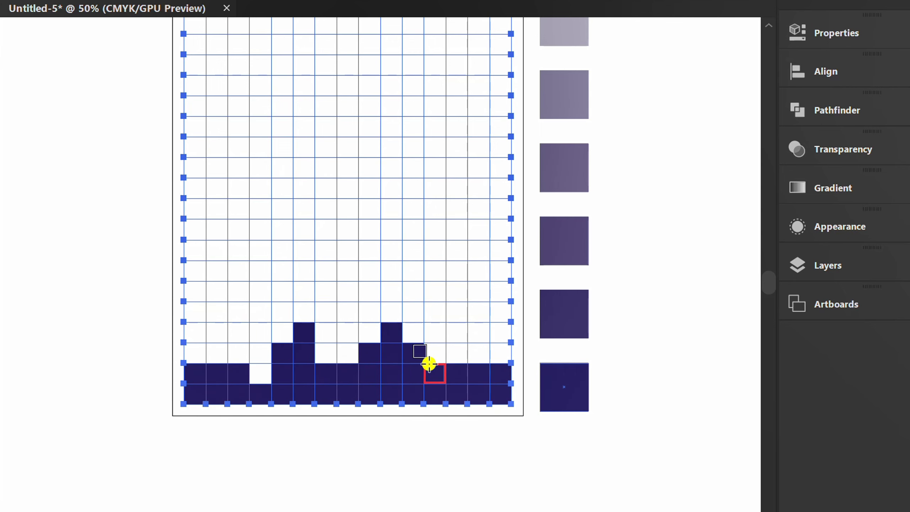
- Live-paint an uneven stepped band above the dark blue cells with the blend's second-darkest color, filling the gaps between the peaks
key("alt")
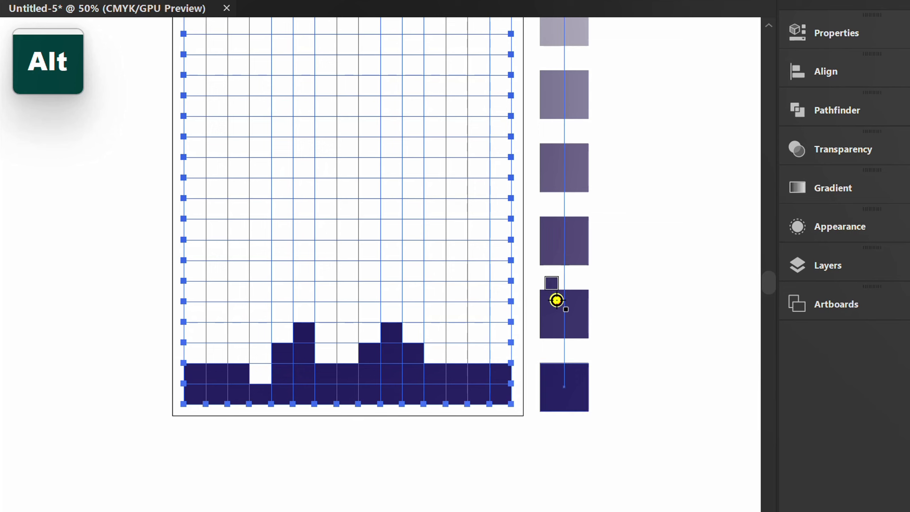
mouse_move(199, 294)
left_mouse_down()
mouse_move(218, 299)
mouse_move(247, 318)
mouse_move(277, 323)
mouse_move(301, 305)
mouse_move(349, 316)
mouse_move(398, 294)
mouse_move(501, 312)
left_mouse_up()
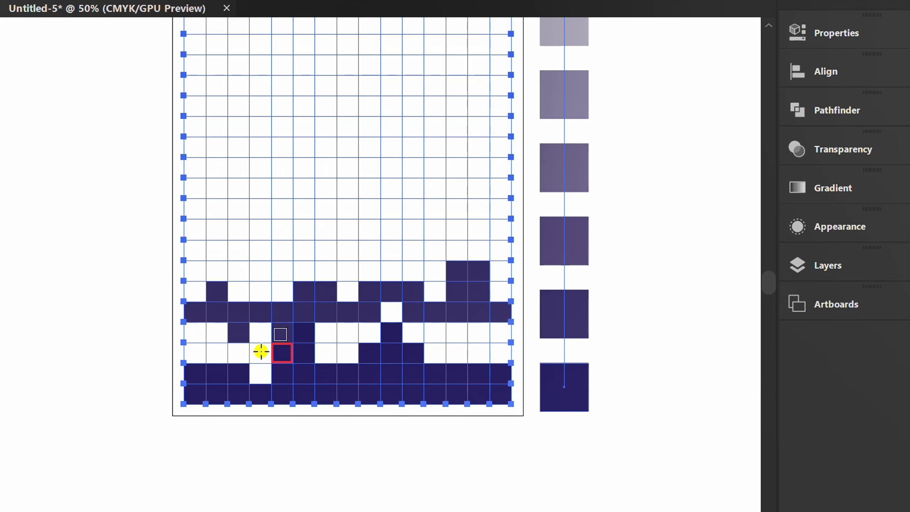
mouse_move(261, 351)
left_mouse_down()
mouse_move(199, 338)
mouse_move(202, 355)
mouse_move(255, 362)
left_mouse_up()
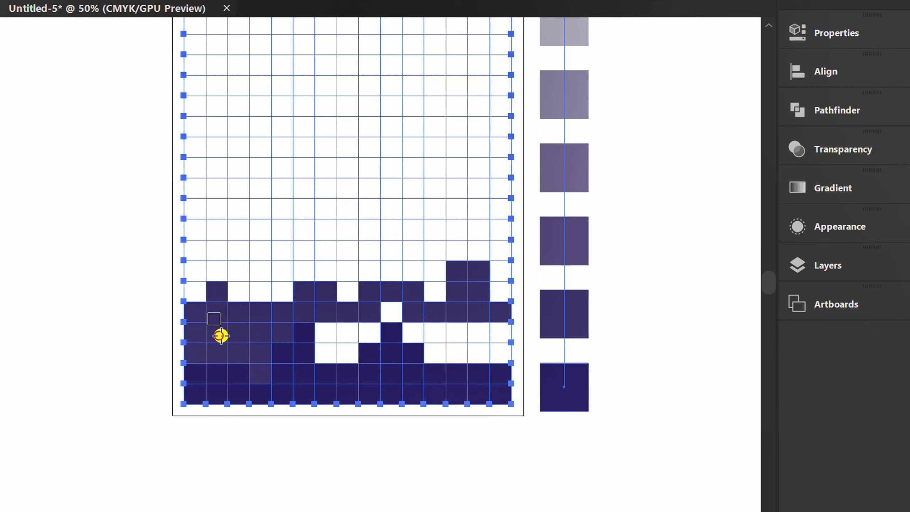
mouse_move(333, 335)
left_mouse_down()
mouse_move(366, 334)
mouse_move(347, 352)
left_mouse_up()
left_click(389, 313)
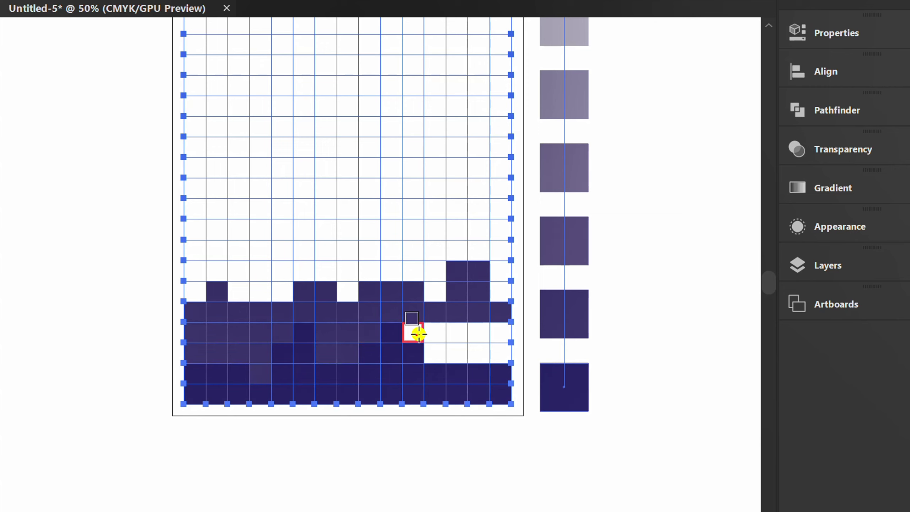
mouse_move(419, 334)
left_mouse_down()
mouse_move(436, 350)
mouse_move(502, 346)
left_mouse_up()
left_click_drag(505, 332, 456, 332)
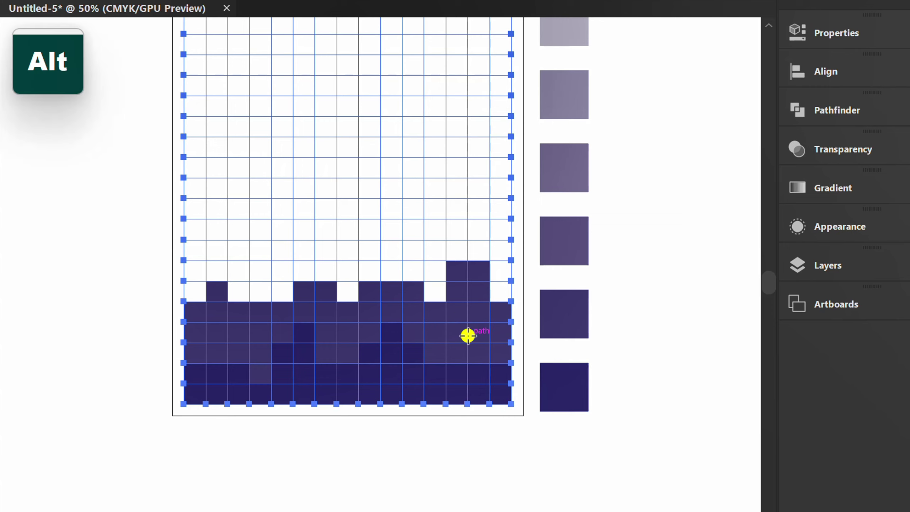
- Live-paint the next stepped band of grid cells upward with the blend's third-darkest purple, filling the gaps down to the band below
left_click(554, 226, "alt")
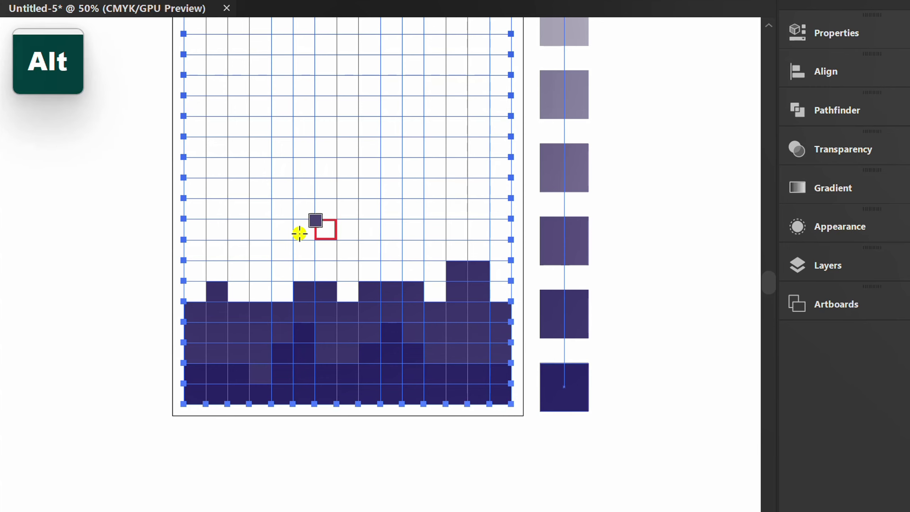
mouse_move(203, 244)
left_mouse_down()
mouse_move(219, 255)
mouse_move(343, 220)
mouse_move(367, 246)
mouse_move(418, 214)
mouse_move(448, 238)
mouse_move(502, 230)
left_mouse_up()
left_click_drag(260, 244, 261, 292)
mouse_move(201, 278)
left_mouse_down()
mouse_move(203, 290)
mouse_move(282, 250)
mouse_move(318, 268)
mouse_move(437, 287)
left_mouse_up()
left_click(349, 287)
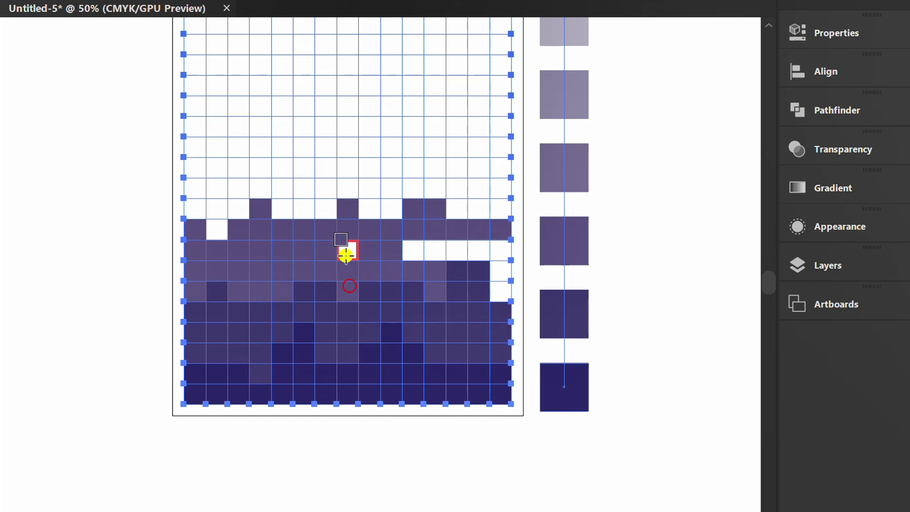
left_click(347, 252)
left_click_drag(413, 249, 501, 250)
left_click(498, 270)
left_click(501, 289)
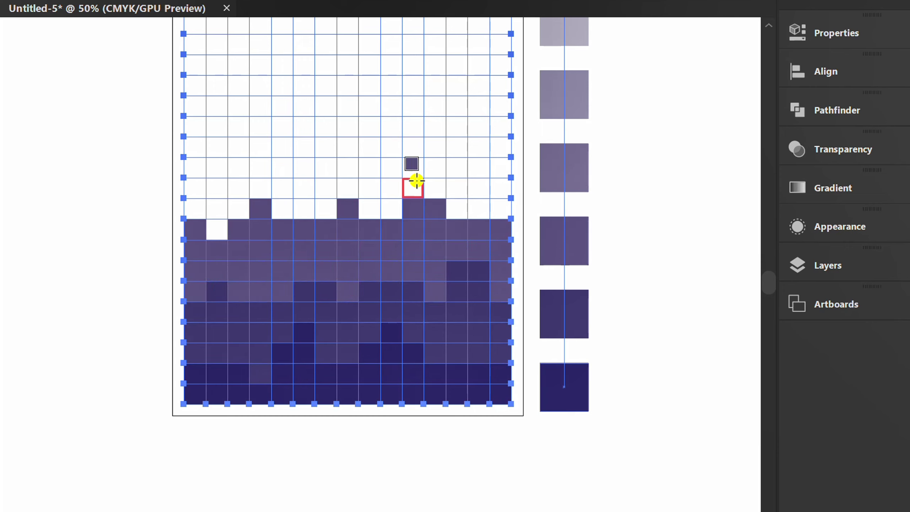
- Live-paint a stepped band across the middle of the grid with the blend's middle purple, filling all gaps down to the darker band
left_click(556, 157, "alt")
scroll(458, 328, "up", 2)
scroll(458, 328, "up", 2)
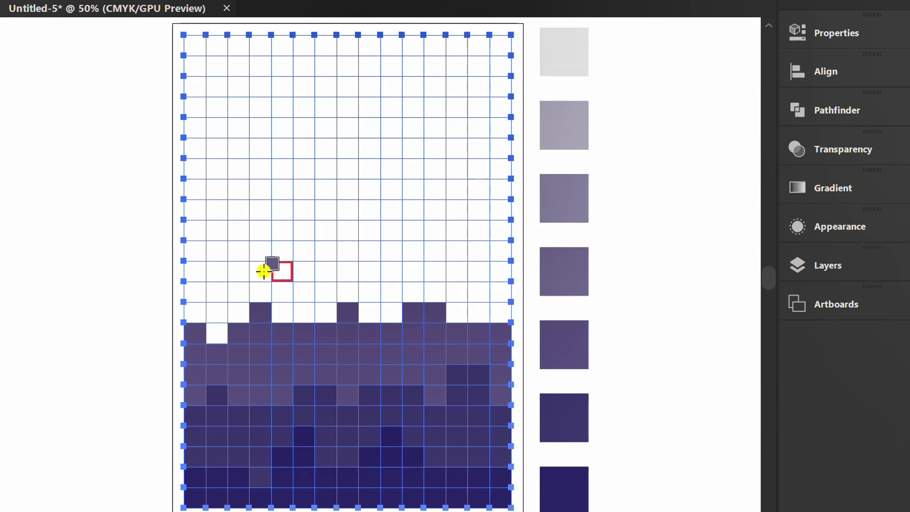
mouse_move(199, 258)
left_mouse_down()
mouse_move(372, 232)
mouse_move(427, 268)
mouse_move(501, 272)
left_mouse_up()
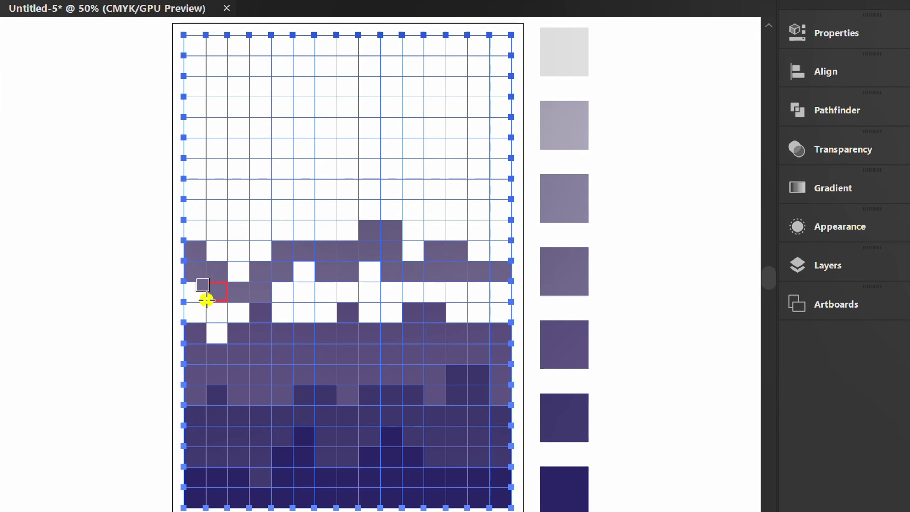
left_click_drag(227, 315, 239, 313)
left_click(217, 328)
mouse_move(288, 296)
left_mouse_down()
mouse_move(324, 308)
mouse_move(285, 311)
left_mouse_up()
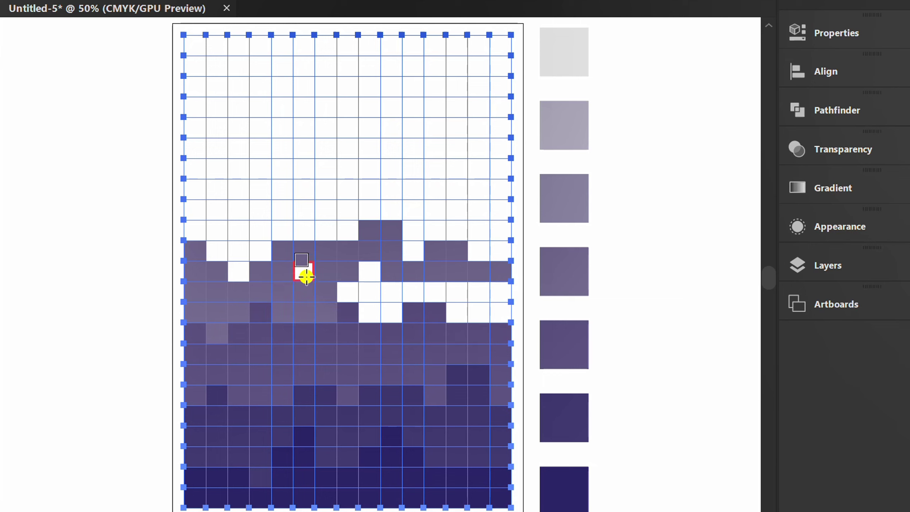
left_click(304, 276)
left_click_drag(352, 290, 418, 288)
left_click_drag(375, 304, 390, 309)
left_click(371, 277)
mouse_move(441, 298)
left_mouse_down()
mouse_move(504, 309)
mouse_move(458, 315)
left_mouse_up()
- Live-paint the stepped band above the middle purple cells with the blend's third-lightest color, including the gaps between the peaks
left_click(552, 187, "alt")
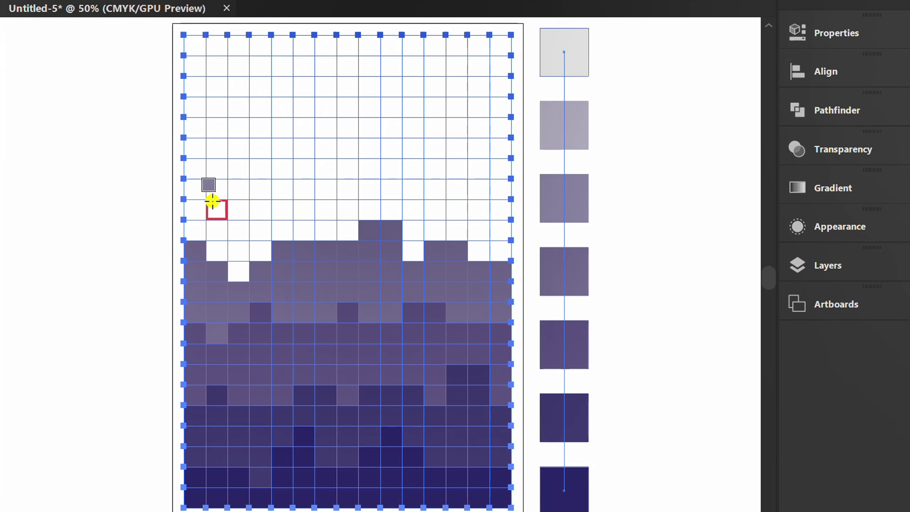
mouse_move(198, 186)
left_mouse_down()
mouse_move(286, 205)
mouse_move(310, 181)
mouse_move(324, 206)
left_mouse_up()
mouse_move(199, 163)
left_mouse_down()
mouse_move(224, 190)
mouse_move(238, 174)
left_mouse_up()
mouse_move(195, 209)
left_mouse_down()
mouse_move(203, 228)
mouse_move(237, 249)
mouse_move(220, 254)
mouse_move(235, 270)
mouse_move(256, 250)
mouse_move(353, 209)
left_mouse_up()
left_click(235, 270)
mouse_move(428, 203)
left_mouse_down()
mouse_move(481, 195)
mouse_move(492, 179)
mouse_move(497, 236)
mouse_move(490, 249)
mouse_move(423, 240)
left_mouse_up()
- Live-paint a stepped band in the grid's upper part with the blend's second-lightest color, with peaks reaching the second row from the top
scroll(423, 239, "up", 3)
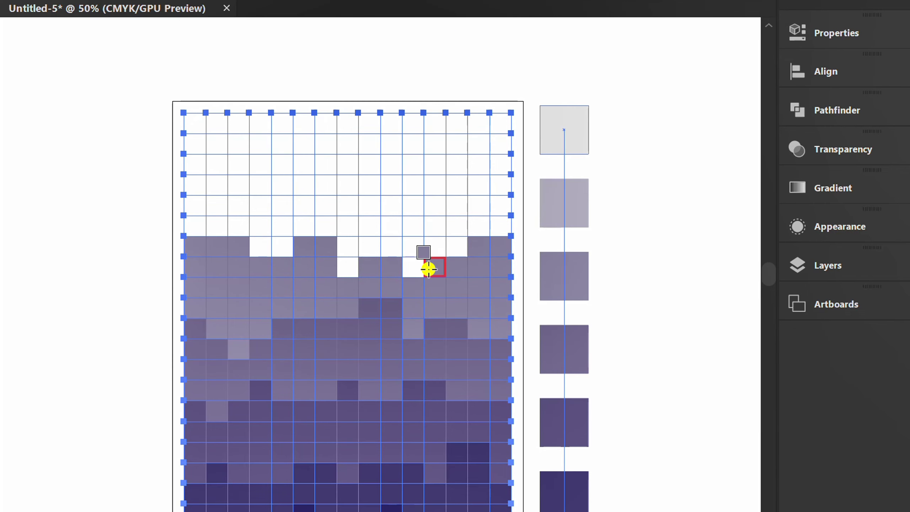
left_click(548, 193, "alt")
mouse_move(208, 202)
left_mouse_down()
mouse_move(254, 173)
mouse_move(330, 206)
mouse_move(349, 178)
mouse_move(423, 199)
mouse_move(453, 158)
mouse_move(485, 195)
left_mouse_up()
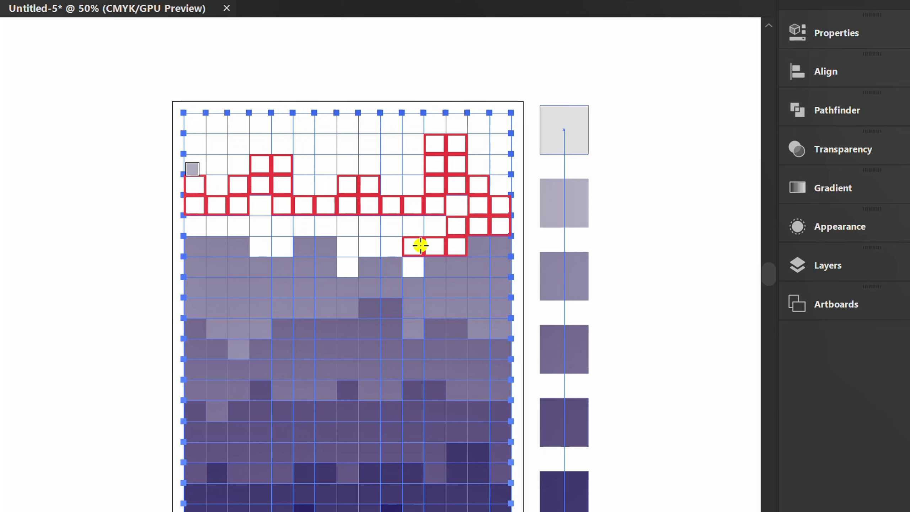
left_click_drag(421, 245, 416, 246)
left_click_drag(201, 225, 412, 209)
left_click(266, 211)
left_click_drag(261, 248, 284, 247)
left_click_drag(351, 228, 353, 266)
left_click_drag(367, 252, 392, 251)
left_click_drag(411, 250, 414, 264)
left_click_drag(374, 229, 436, 225)
left_click(456, 210)
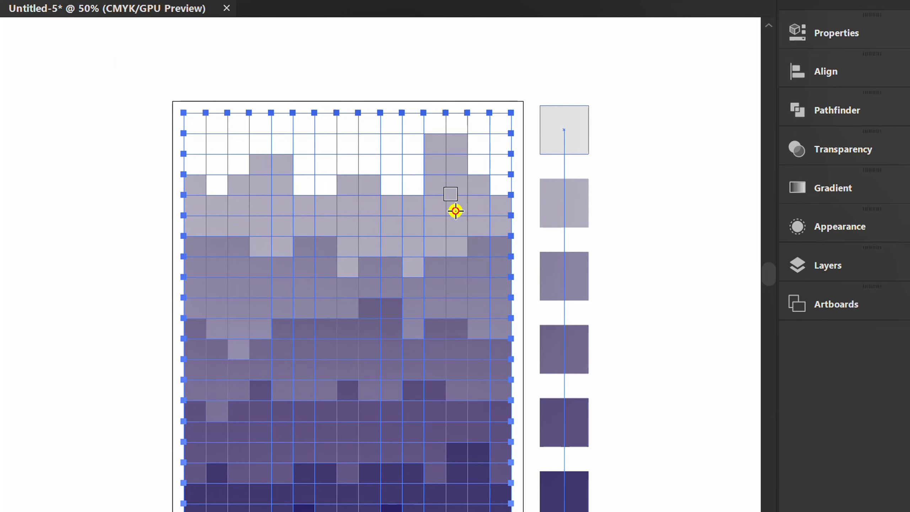
- Live-paint all remaining empty cells at the top of the grid with the blend's light gray and finish painting
key("alt")
left_click_drag(201, 125, 411, 125)
left_click_drag(203, 147, 412, 148)
left_click_drag(201, 165, 237, 165)
left_click(219, 182)
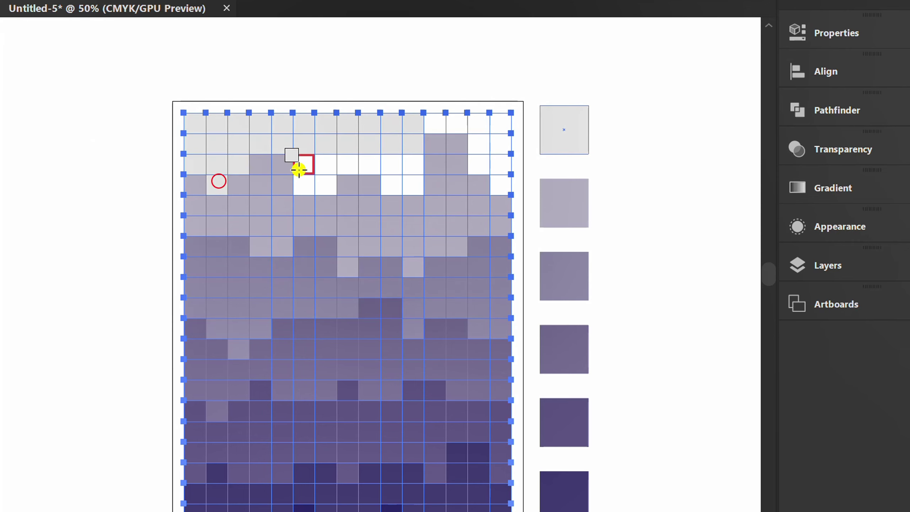
left_click_drag(303, 167, 412, 167)
left_click_drag(307, 184, 340, 186)
left_click_drag(383, 183, 414, 184)
left_click_drag(437, 124, 493, 123)
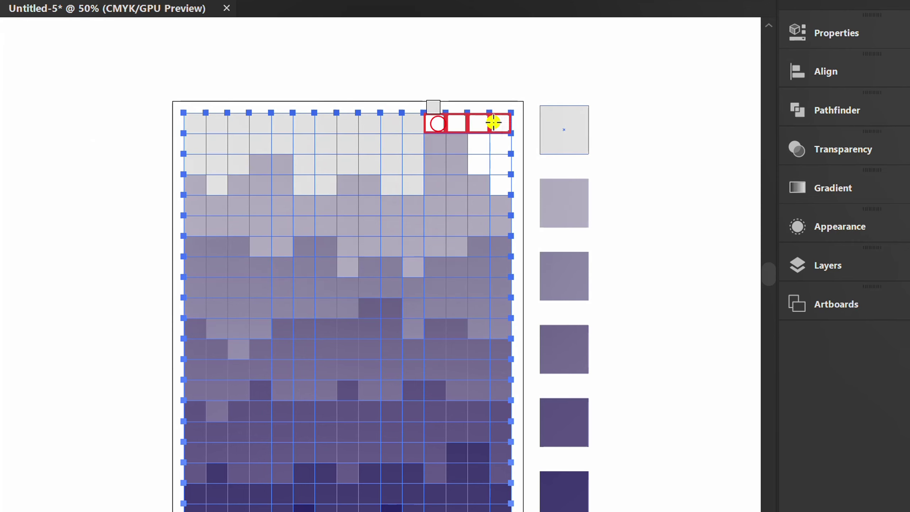
left_click_drag(510, 185, 478, 158)
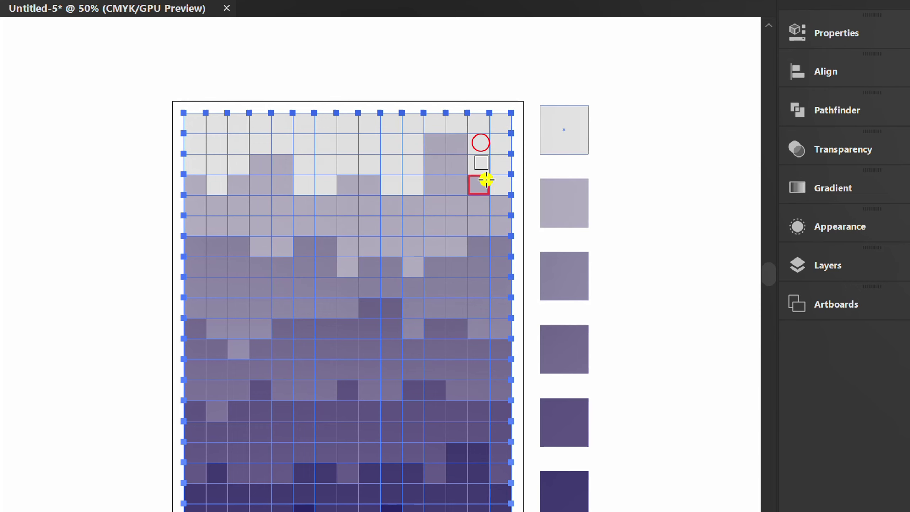
key("Escape")
key("v")
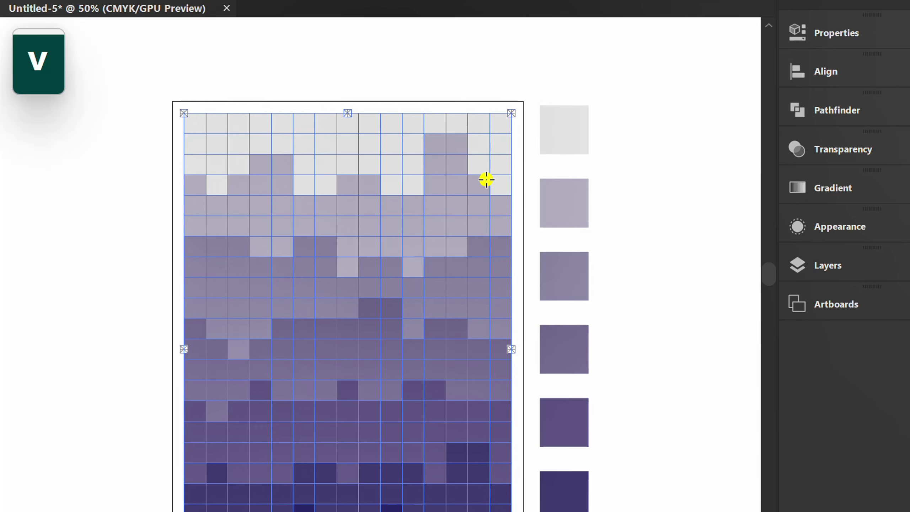
- Delete the blended column of squares beside the artboard and lock the painted grid
left_click(639, 176)
scroll(526, 114, "down", 1)
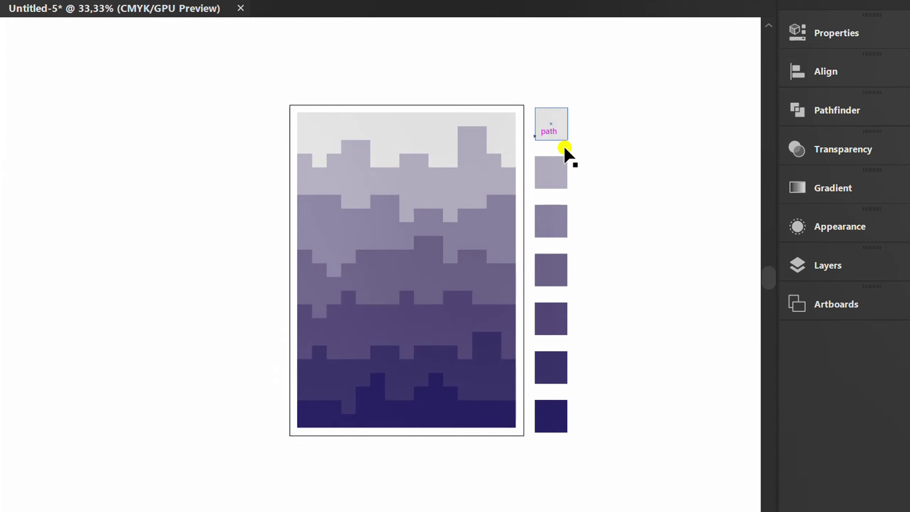
left_click_drag(582, 389, 553, 442)
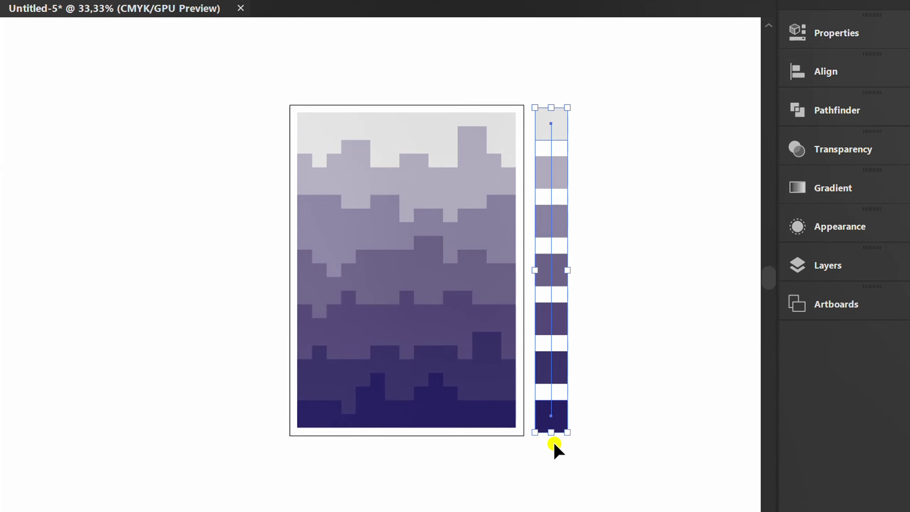
key("Delete")
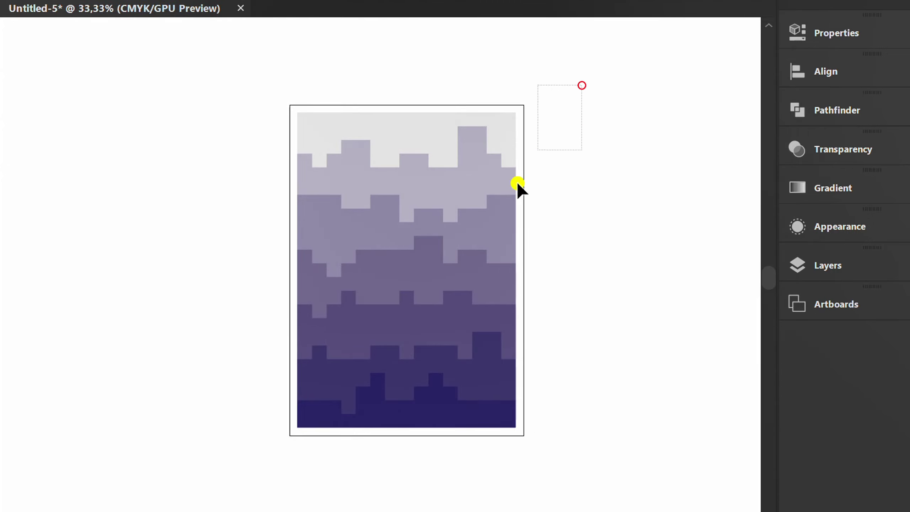
left_click_drag(516, 181, 216, 485)
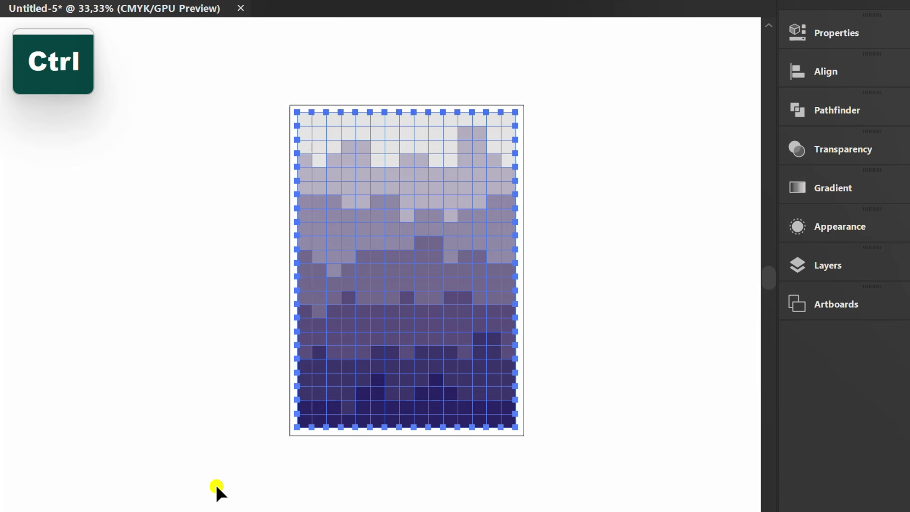
key("ctrl+2")
- Add the three-line title text "Minimalist / Abstract / Background" over the upper-left part of the painted grid
scroll(379, 194, "up", 1)
key("t")
left_click(283, 235)
type("Mini")
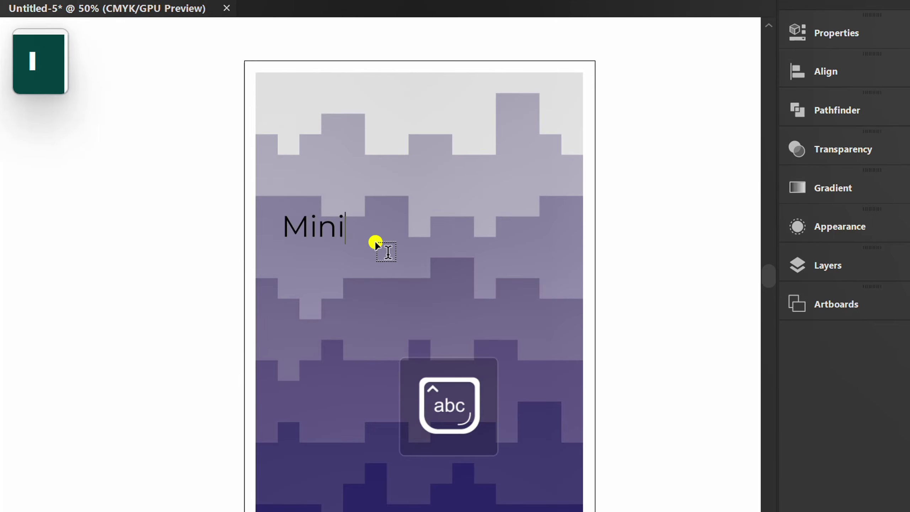
type("malist")
key("Return")
type("Abstract")
key("Return")
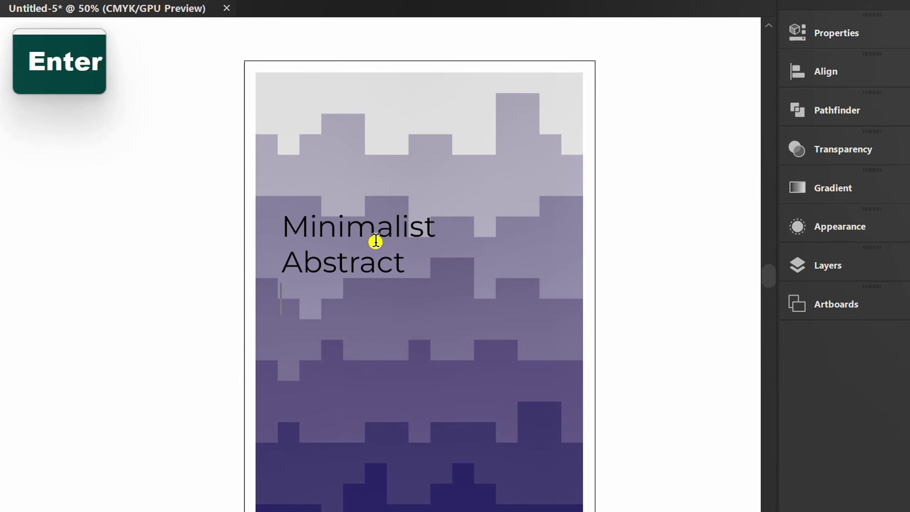
type("Background")
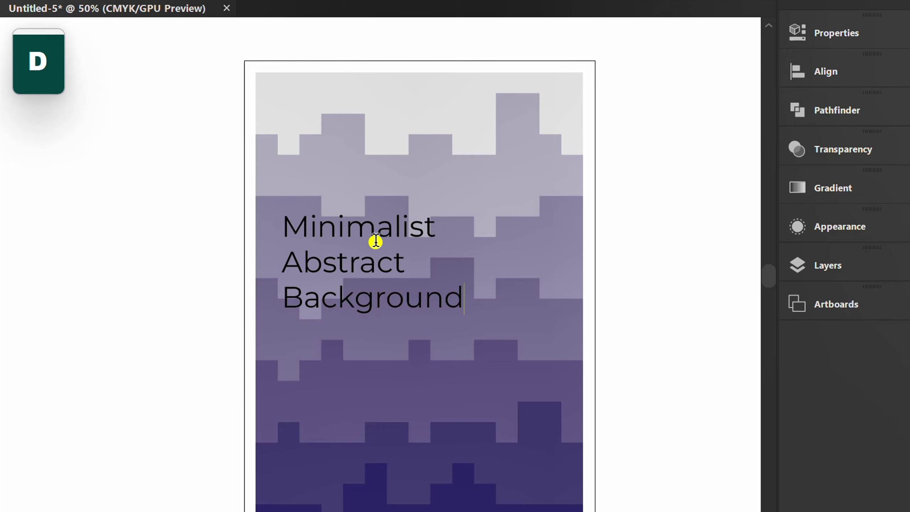
key("Escape")
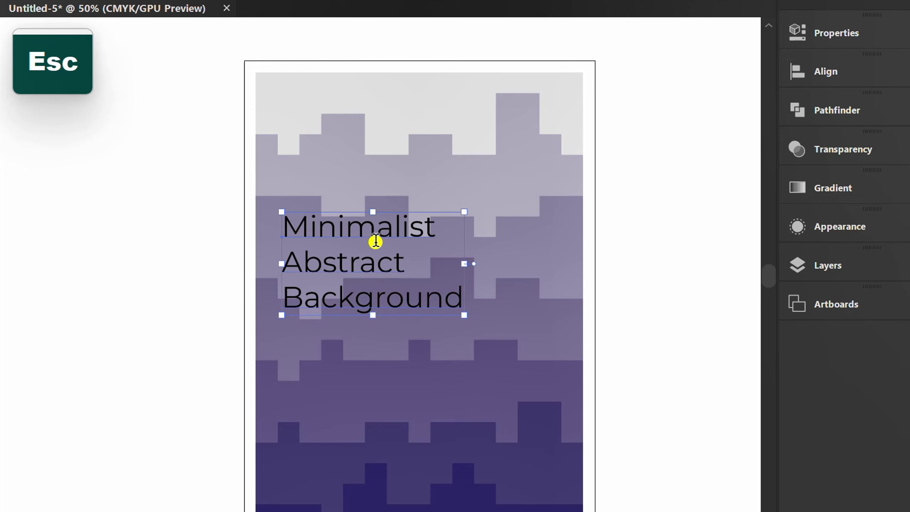
- Set the fill color of the title text to white
left_click(835, 35)
left_click(560, 220)
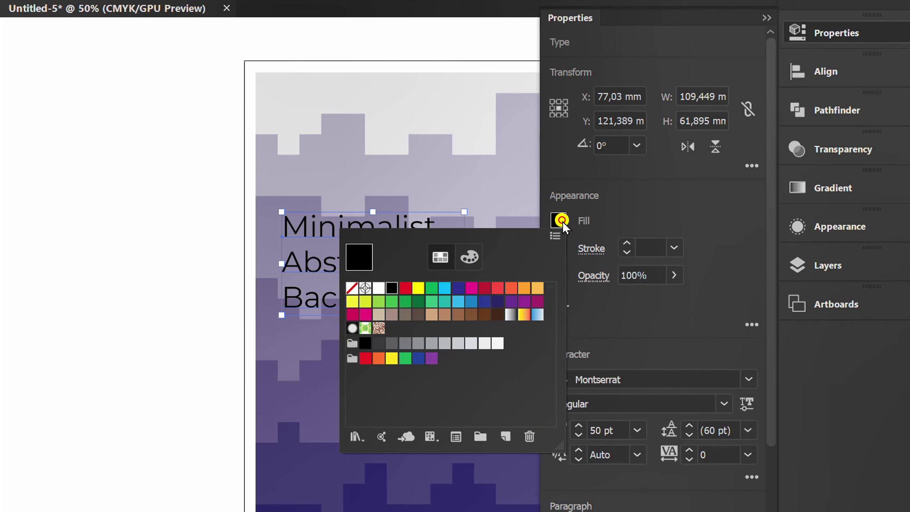
left_click(379, 288)
left_click(187, 352)
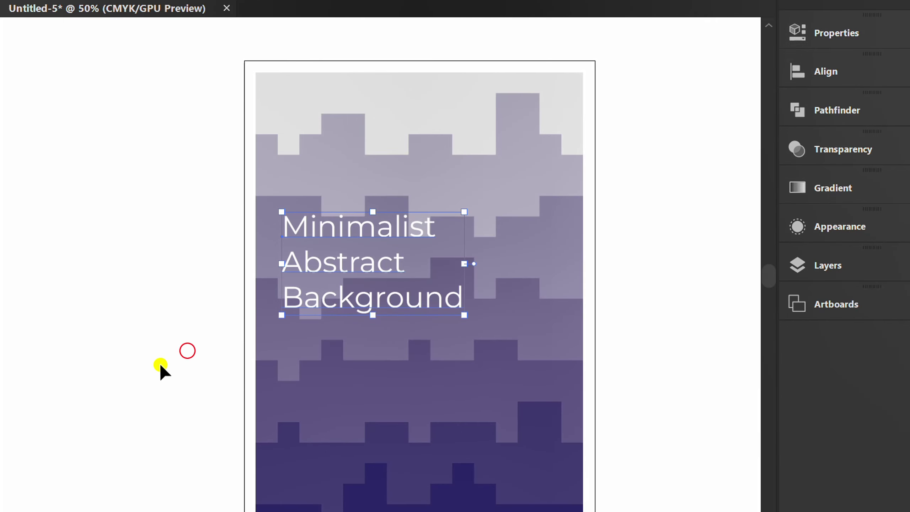
- Move the white title text down to the poster's lower-left area over the dark blue bands and deselect it
key("space")
left_click_drag(315, 266, 291, 358)
left_click(138, 366)
key("ctrl+0")
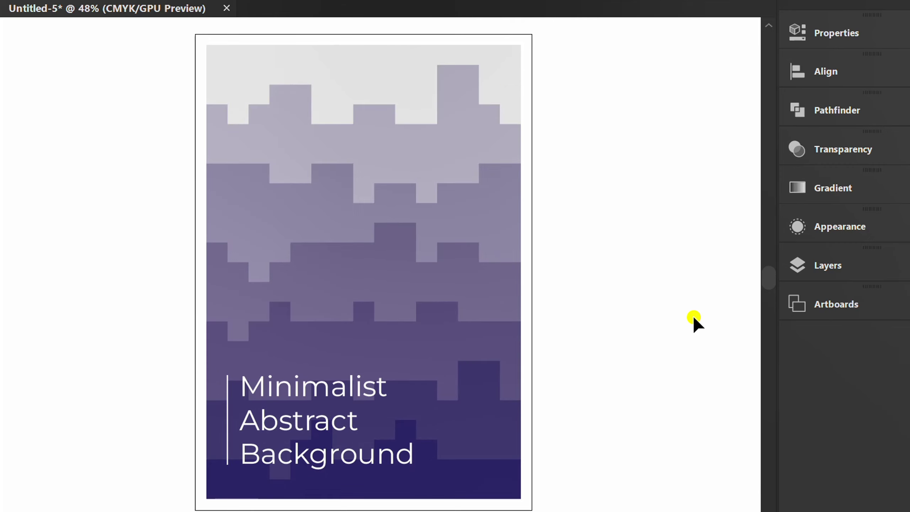